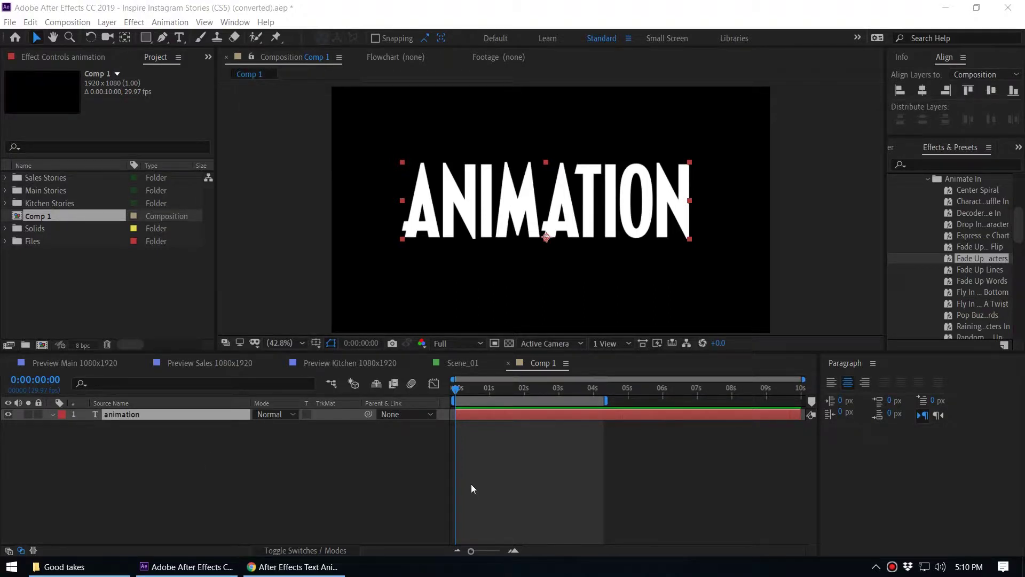
Step: Collapse the Animate In preset category in Effects & Presets
{"action": "left_click", "coordinate": [503, 203]}
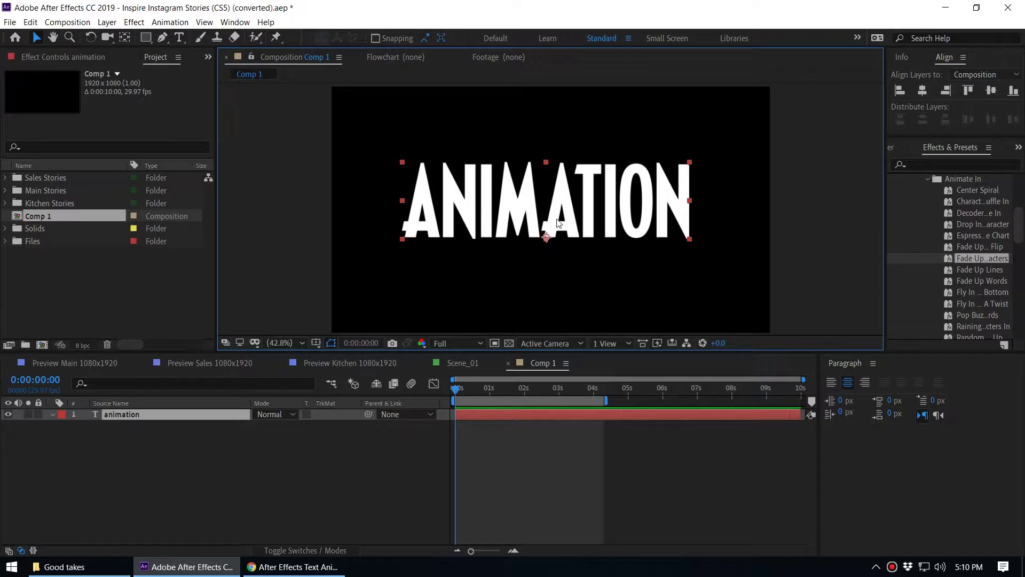
{"action": "left_click", "coordinate": [928, 180]}
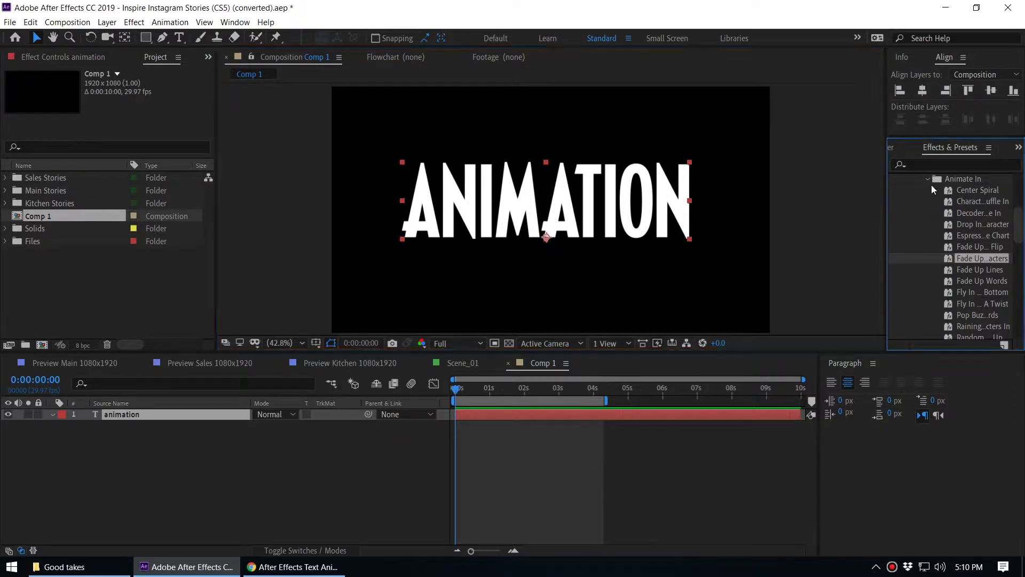
{"action": "left_click", "coordinate": [442, 205]}
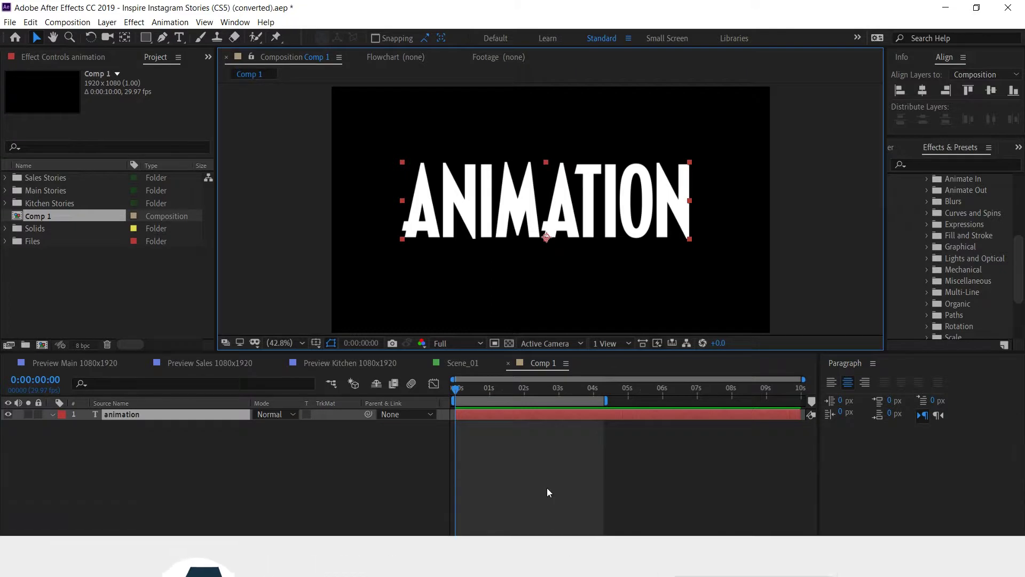
Step: Expand Presets > Text and open the 3D Text preset folder
{"action": "left_click", "coordinate": [939, 164]}
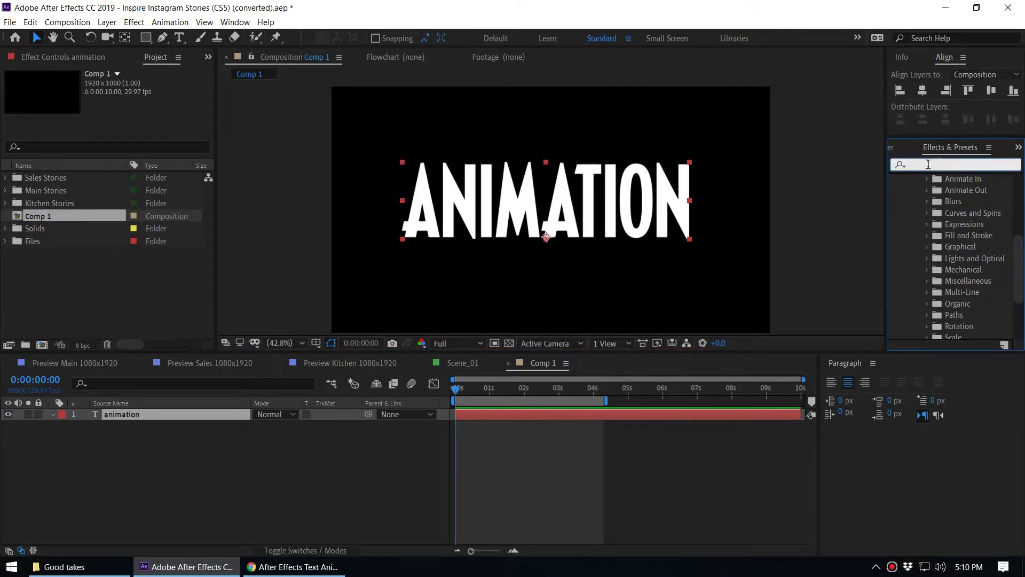
{"action": "scroll", "coordinate": [901, 232], "scroll_direction": "up", "scroll_amount": 5}
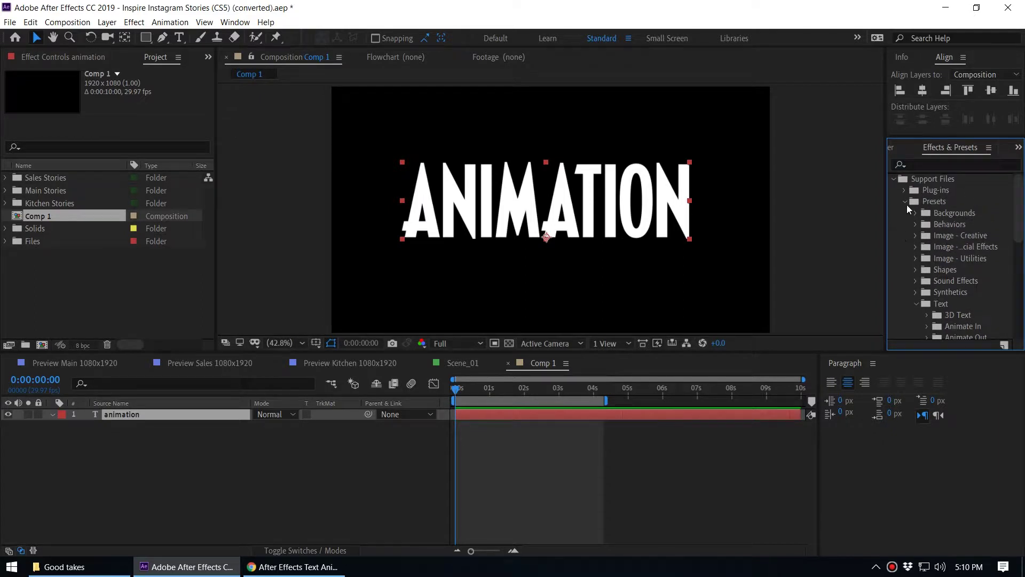
{"action": "left_click", "coordinate": [906, 202]}
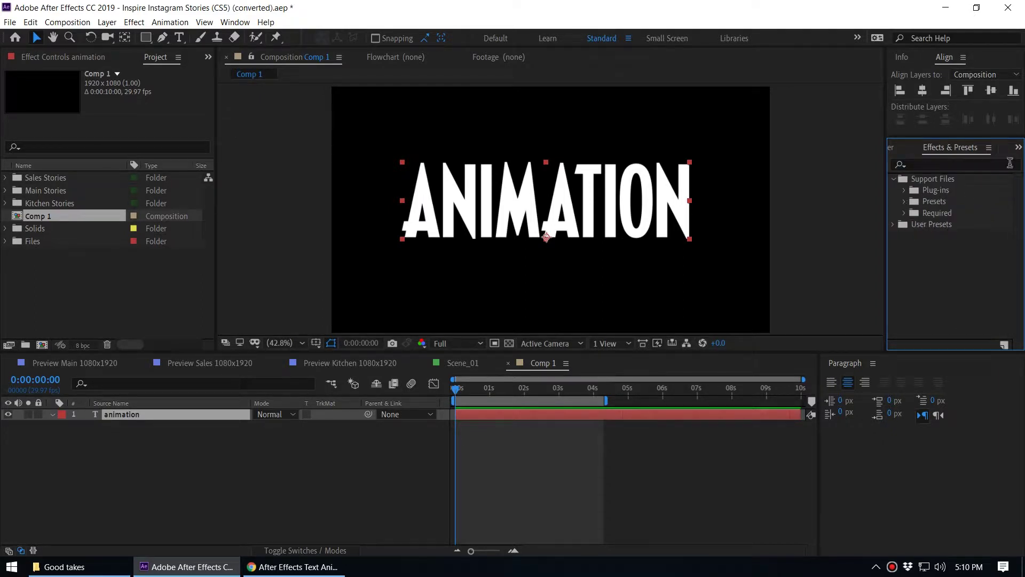
{"action": "left_click", "coordinate": [906, 204]}
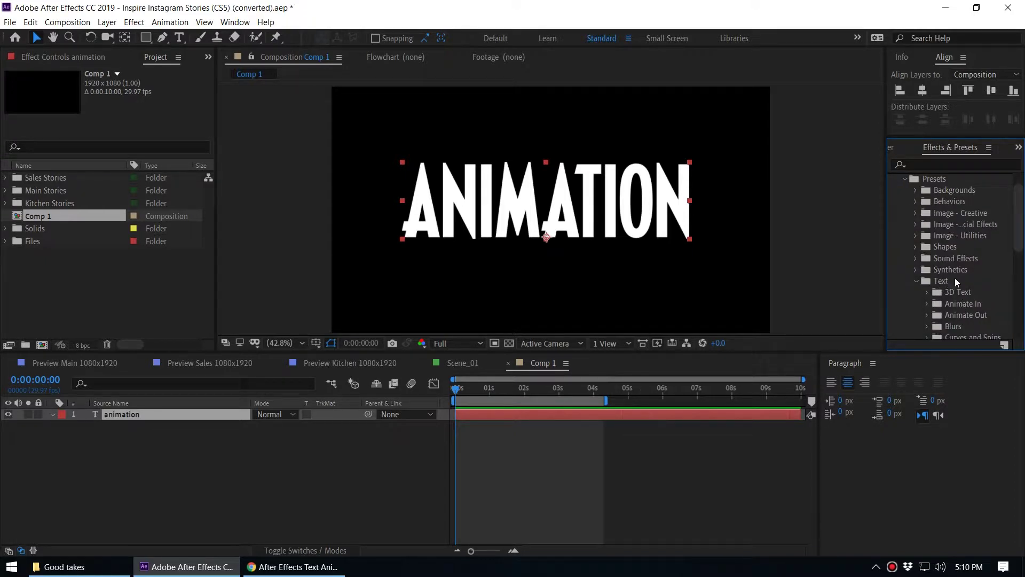
{"action": "scroll", "coordinate": [967, 240], "scroll_direction": "down", "scroll_amount": 3}
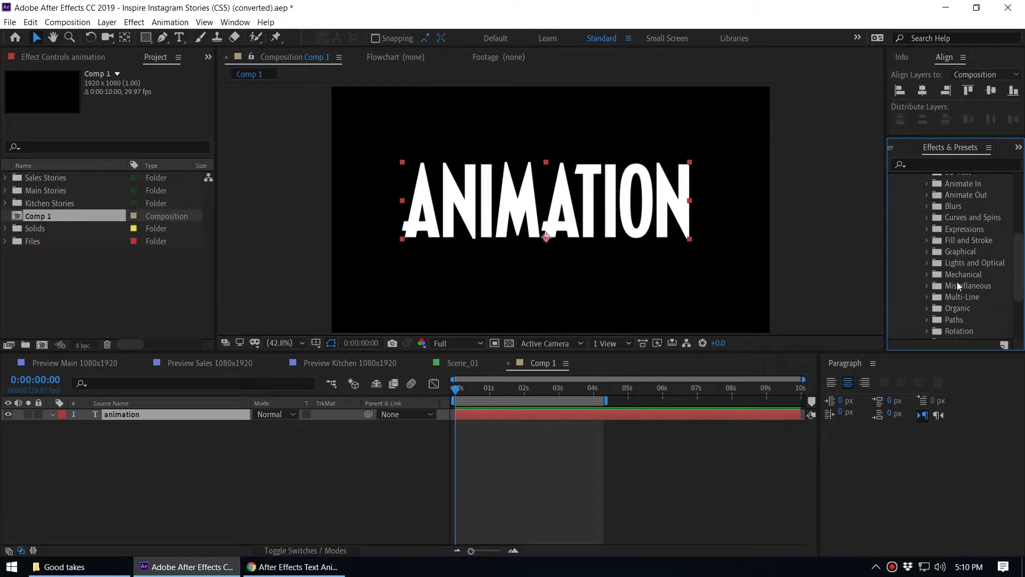
{"action": "scroll", "coordinate": [961, 255], "scroll_direction": "up", "scroll_amount": 3}
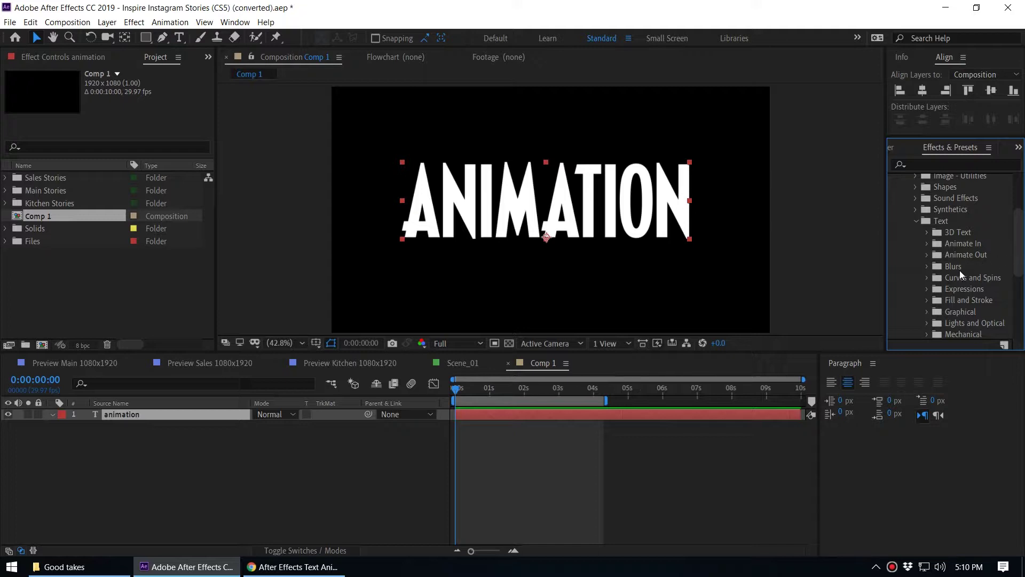
{"action": "left_click", "coordinate": [928, 233]}
{"action": "scroll", "coordinate": [991, 250], "scroll_direction": "down", "scroll_amount": 2}
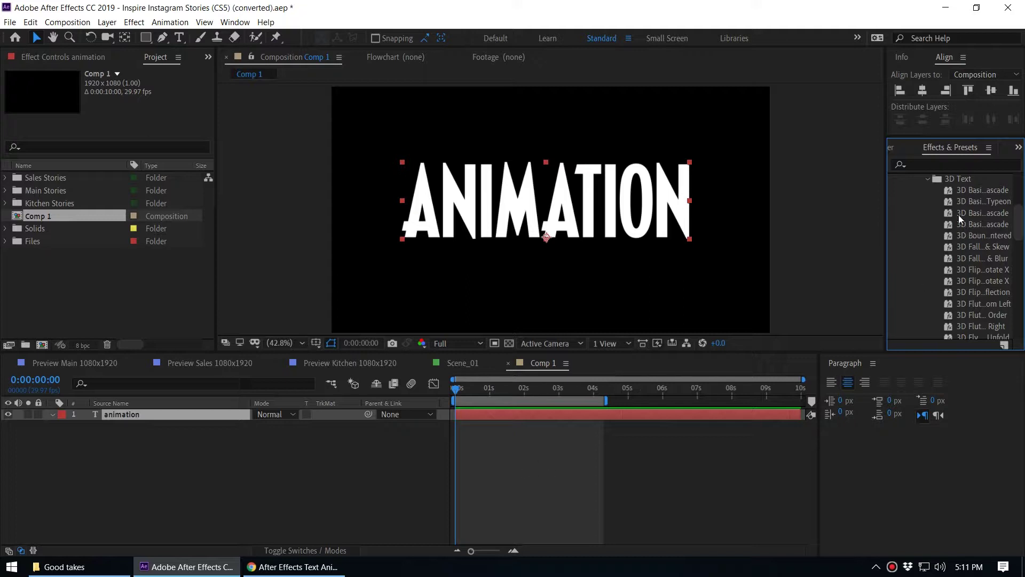
{"action": "left_click", "coordinate": [960, 247]}
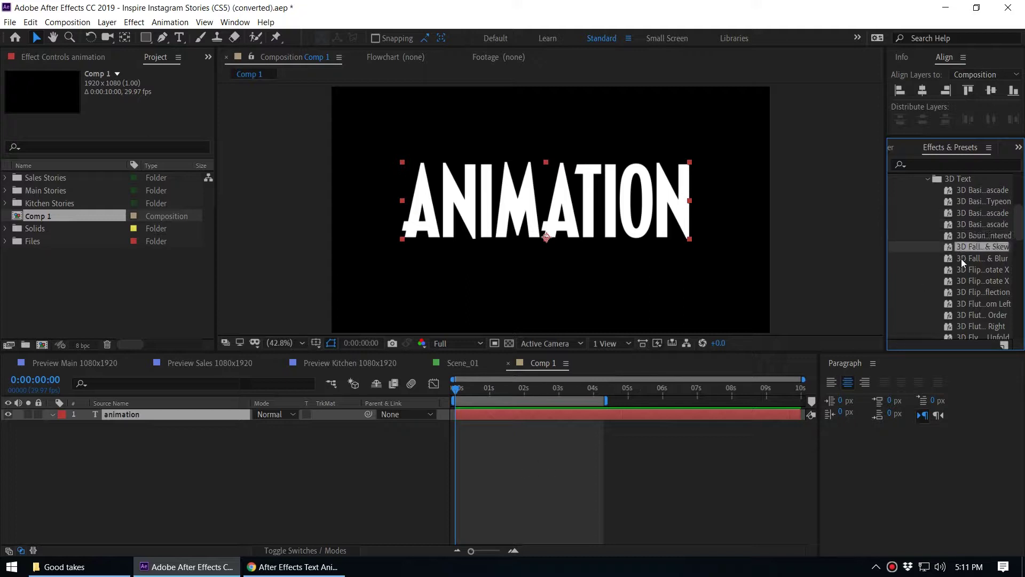
{"action": "left_click", "coordinate": [961, 259]}
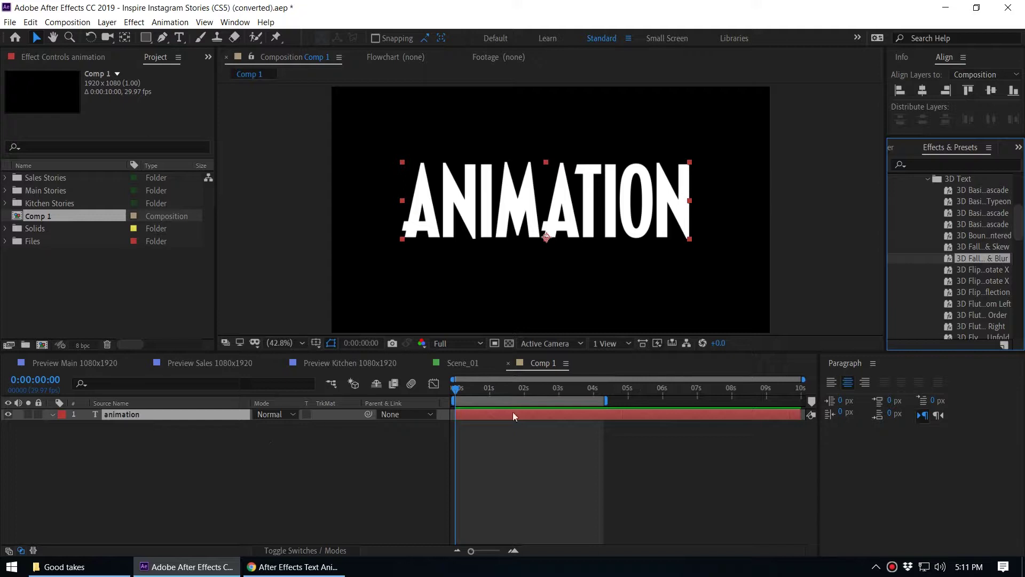
{"action": "left_click", "coordinate": [482, 390]}
{"action": "mouse_move", "coordinate": [501, 392]}
{"action": "left_mouse_down"}
{"action": "mouse_move", "coordinate": [483, 396]}
{"action": "mouse_move", "coordinate": [514, 393]}
{"action": "mouse_move", "coordinate": [474, 398]}
{"action": "mouse_move", "coordinate": [544, 401]}
{"action": "mouse_move", "coordinate": [495, 407]}
{"action": "mouse_move", "coordinate": [487, 398]}
{"action": "left_mouse_up"}
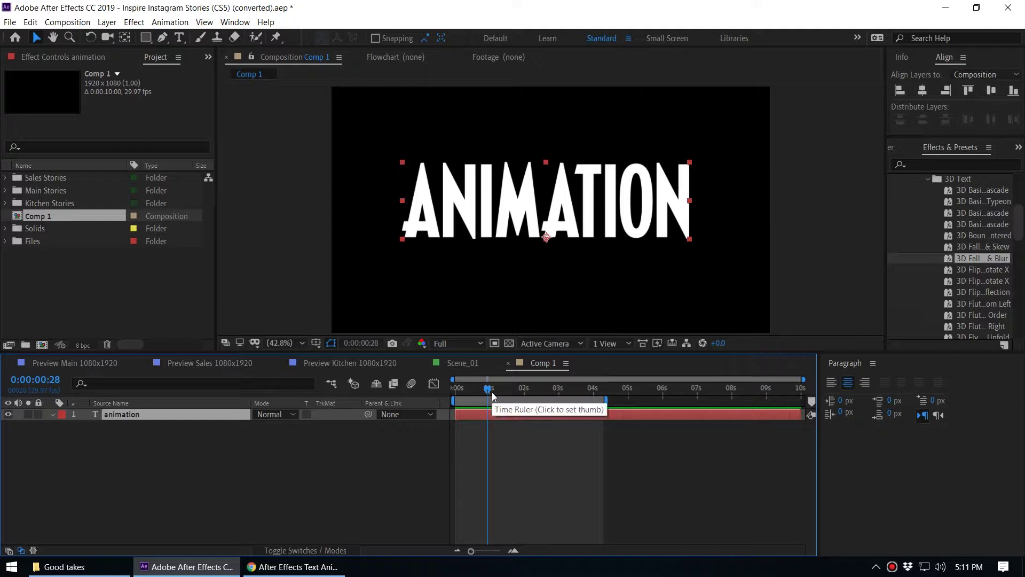
{"action": "left_click", "coordinate": [949, 262]}
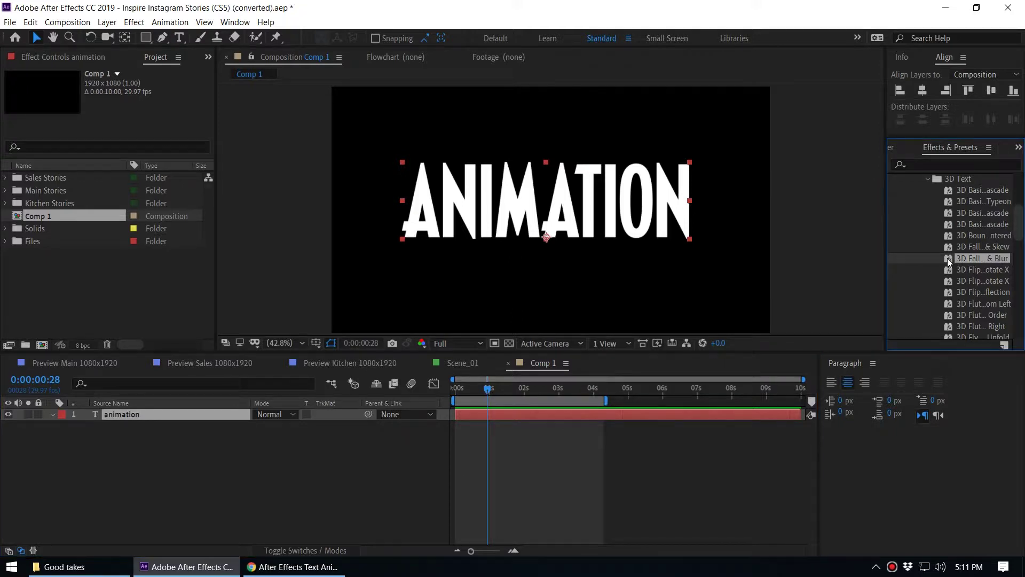
{"action": "double_click", "coordinate": [949, 260]}
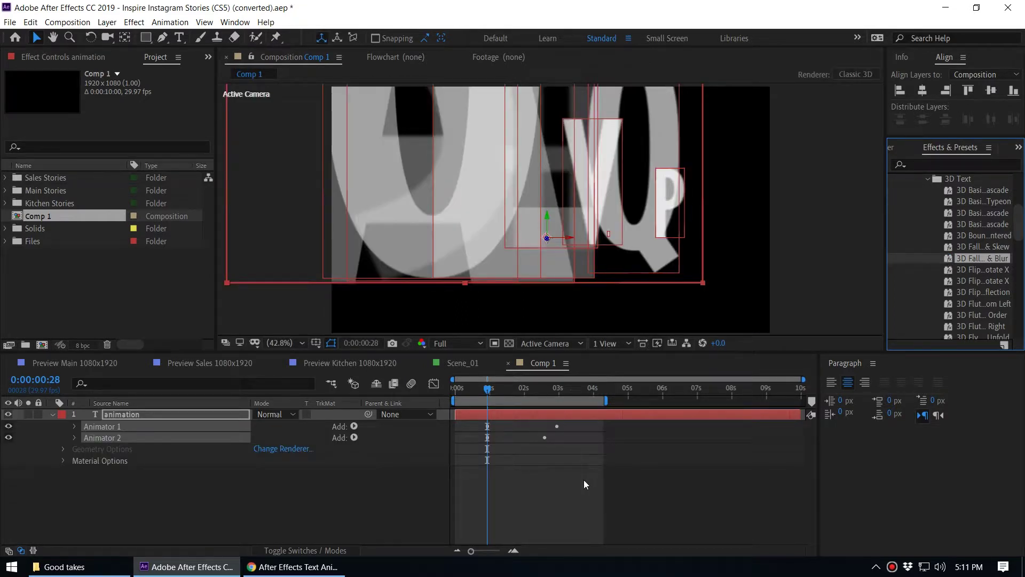
{"action": "key", "text": "space"}
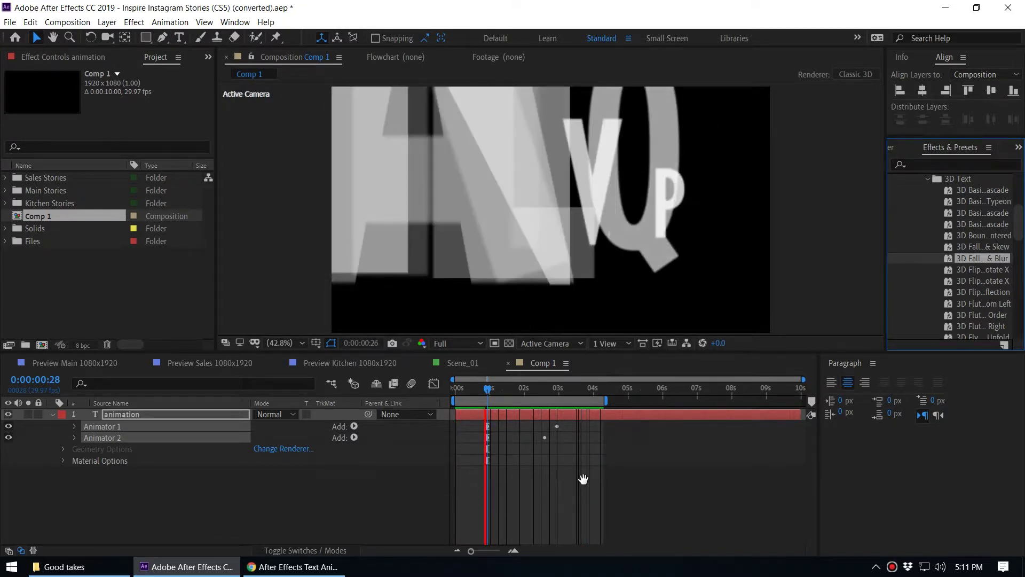
{"action": "key", "text": "space"}
{"action": "key", "text": "ctrl+z"}
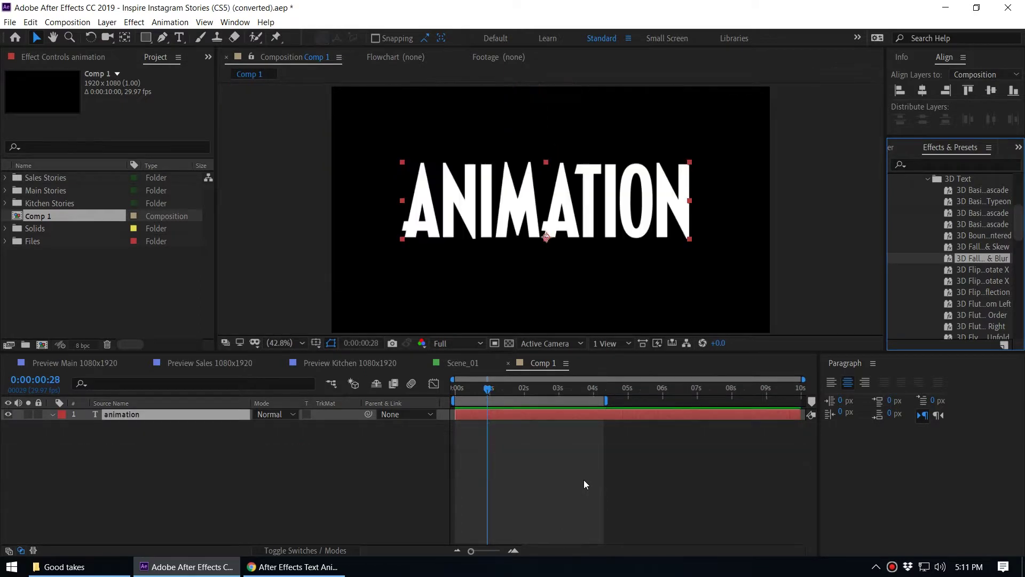
Step: At one second, apply the Bullet Train preset via FX Console and preview it
{"action": "left_click", "coordinate": [488, 394]}
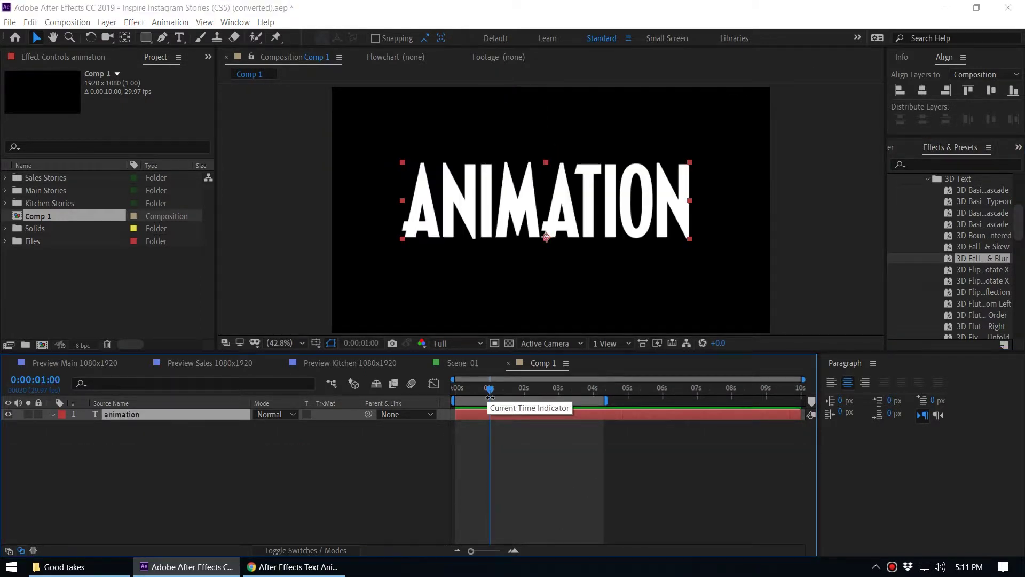
{"action": "key", "text": "ctrl+space"}
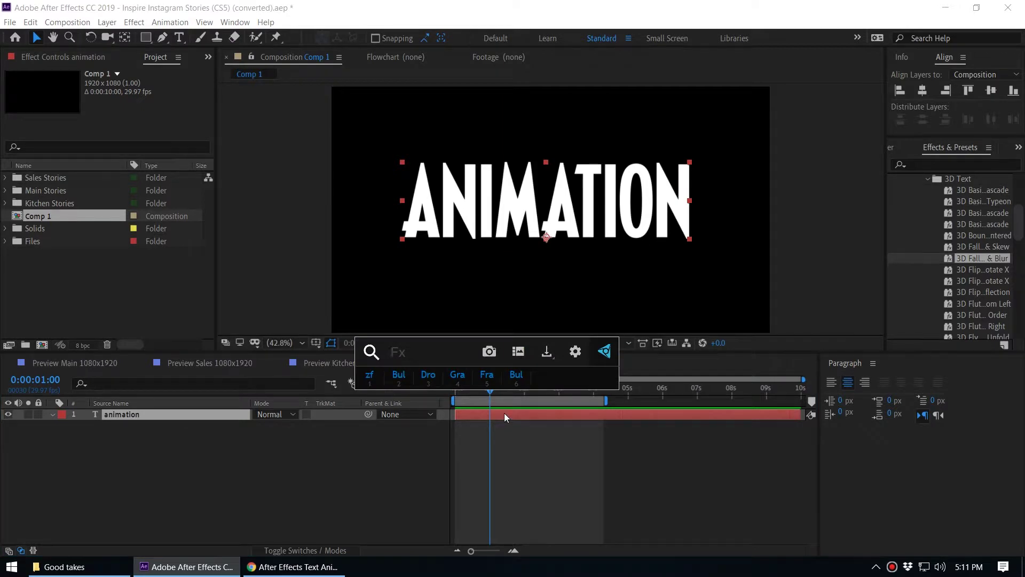
{"action": "type", "text": "bull"}
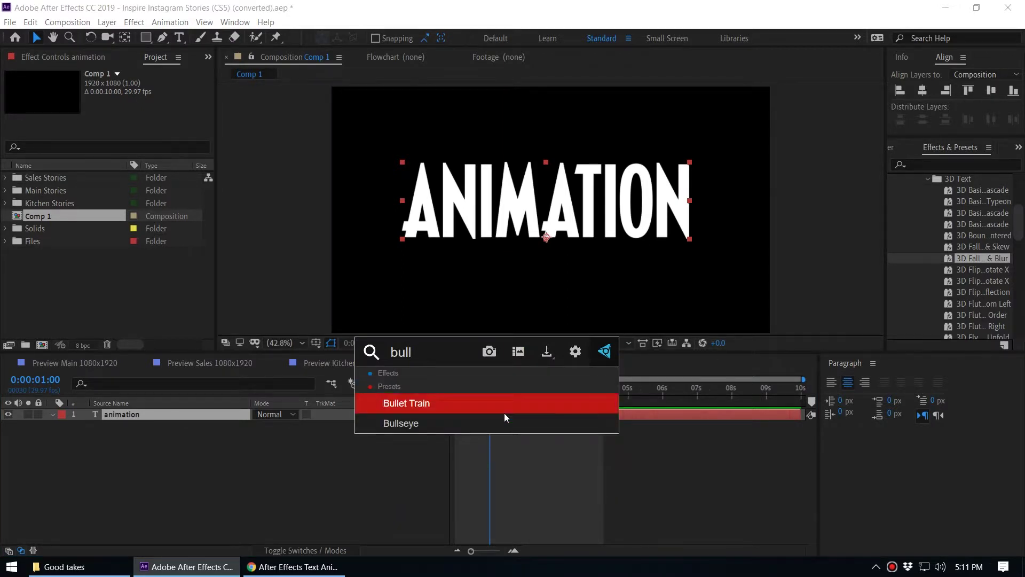
{"action": "key", "text": "Return"}
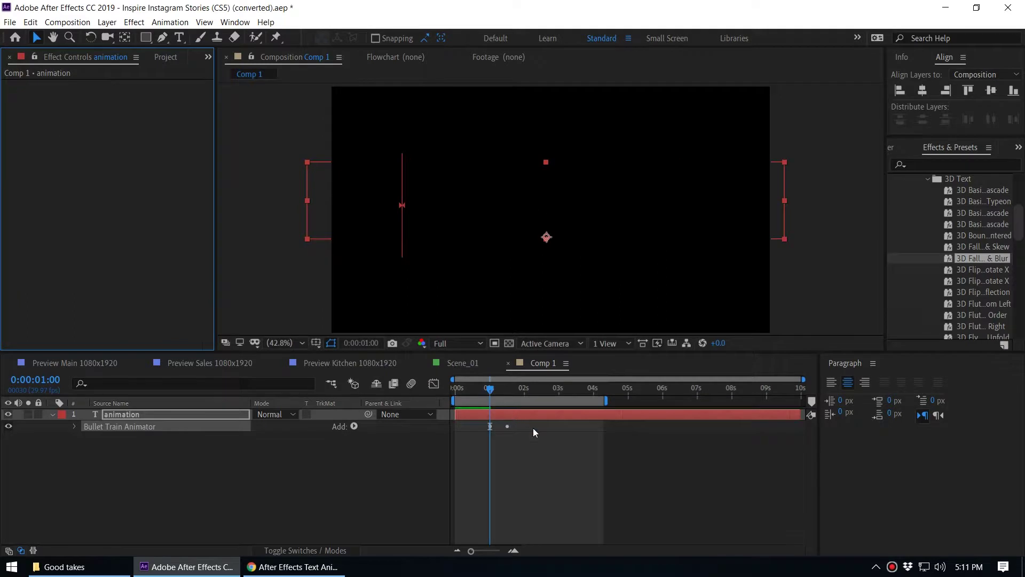
{"action": "key", "text": "space"}
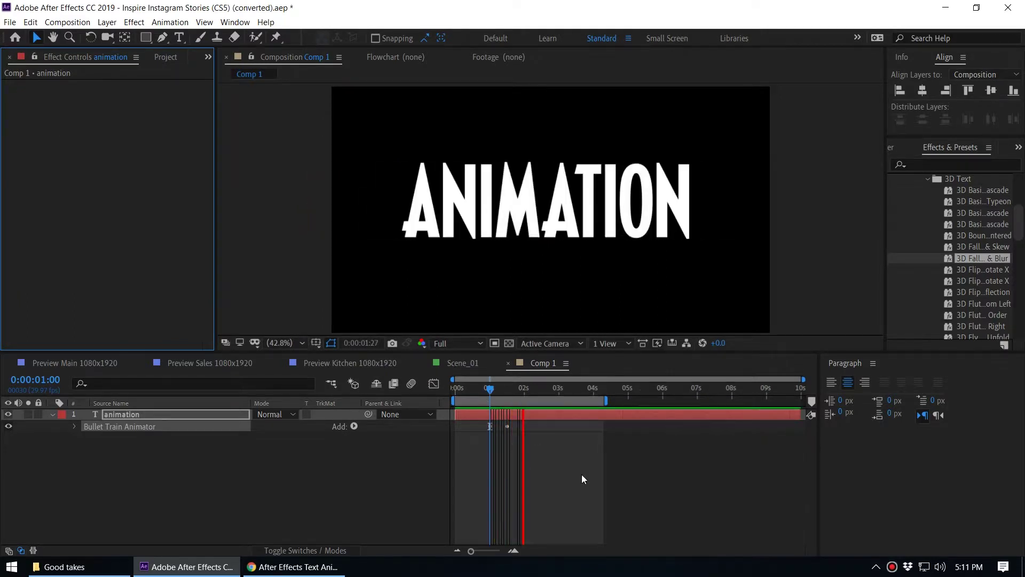
{"action": "key", "text": "space"}
Step: Limit the work area to the opening two seconds, preview, then select the layer at 0:00:01:16
{"action": "key", "text": "b"}
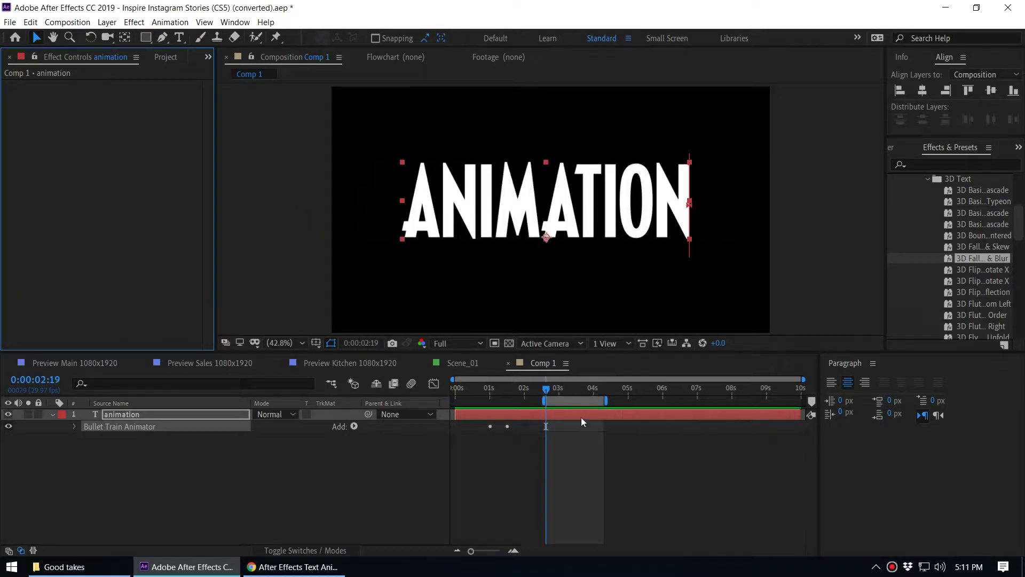
{"action": "left_click_drag", "start_coordinate": [564, 399], "coordinate": [468, 395]}
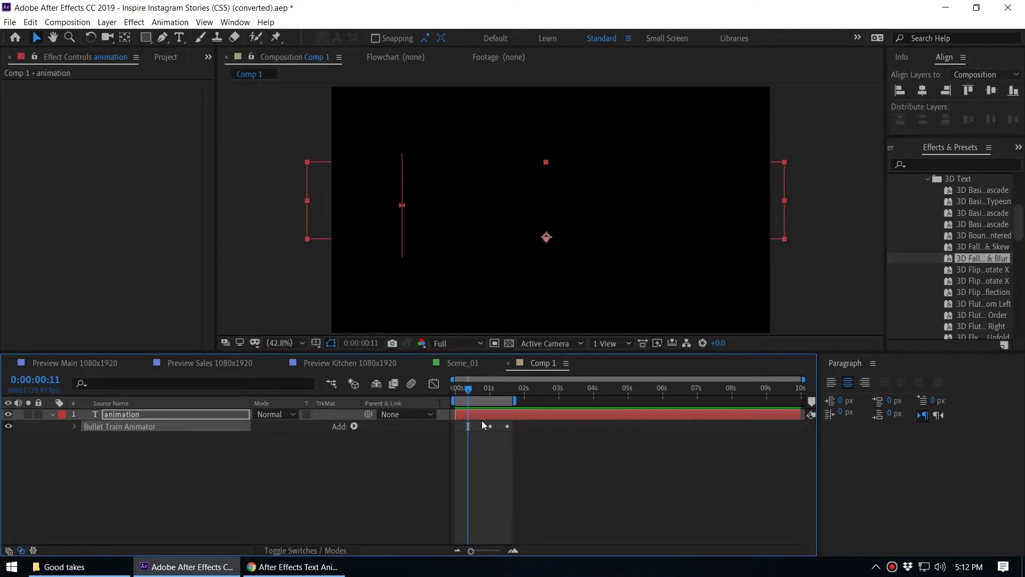
{"action": "key", "text": "b"}
{"action": "mouse_move", "coordinate": [518, 404]}
{"action": "left_mouse_down"}
{"action": "mouse_move", "coordinate": [538, 401]}
{"action": "mouse_move", "coordinate": [518, 392]}
{"action": "mouse_move", "coordinate": [544, 403]}
{"action": "mouse_move", "coordinate": [527, 390]}
{"action": "left_mouse_up"}
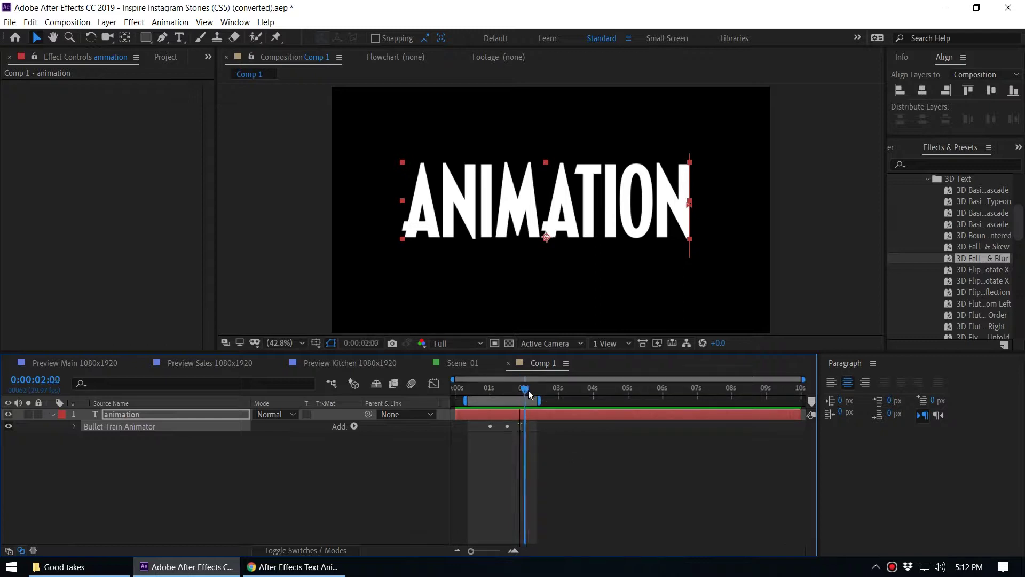
{"action": "key", "text": "n"}
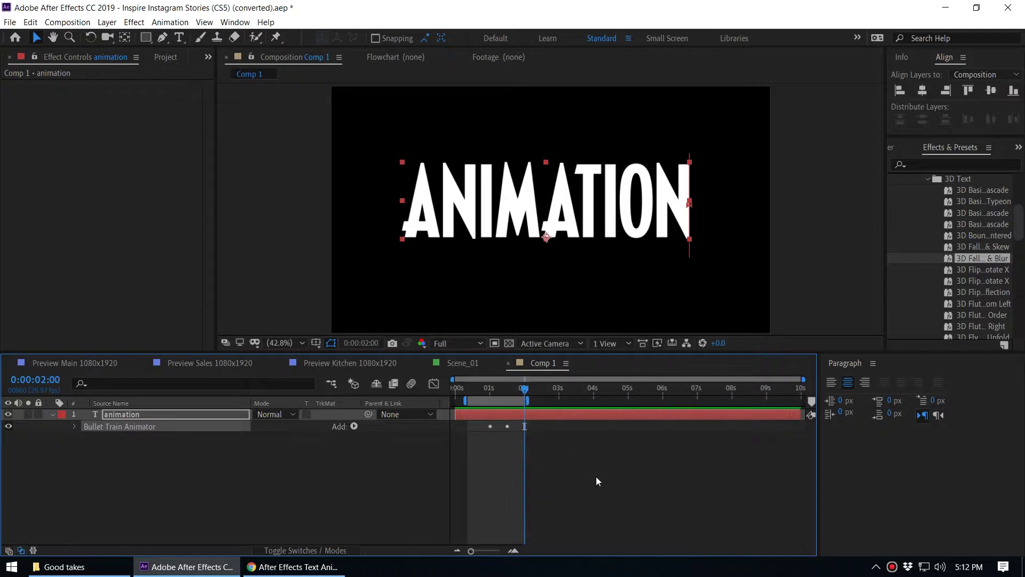
{"action": "key", "text": "space"}
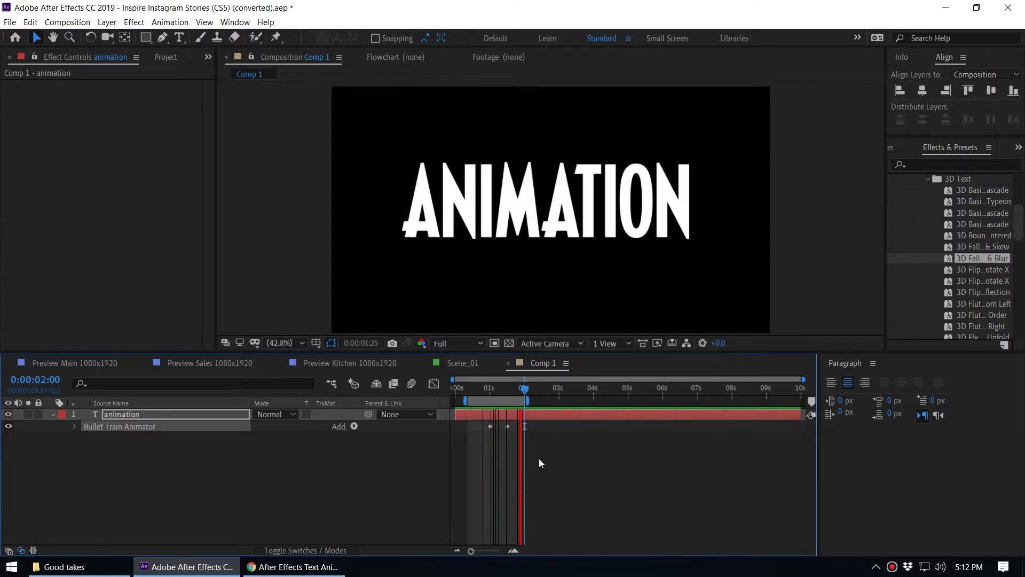
{"action": "key", "text": "space"}
{"action": "left_click_drag", "start_coordinate": [495, 390], "coordinate": [508, 390]}
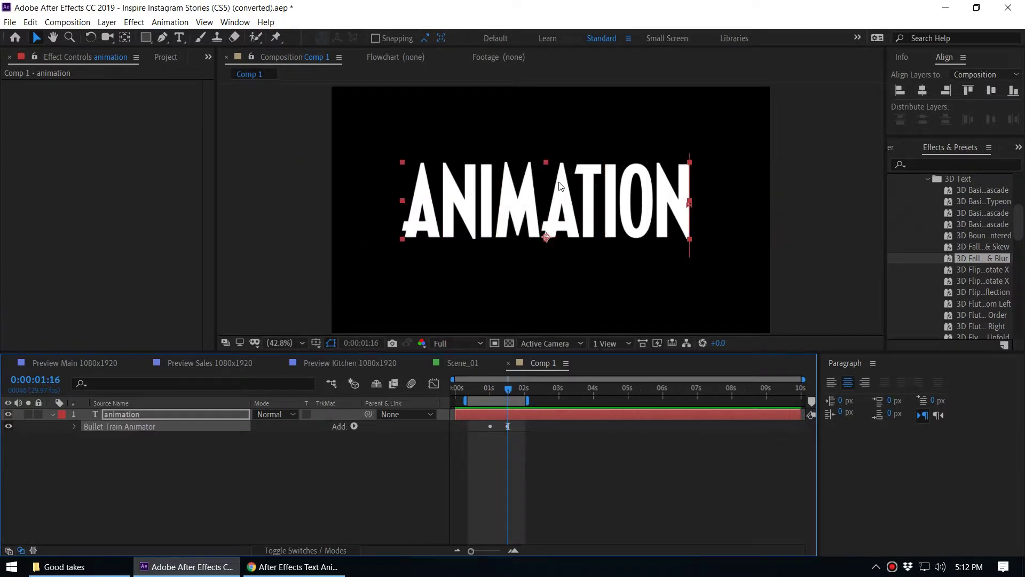
{"action": "left_click", "coordinate": [155, 415]}
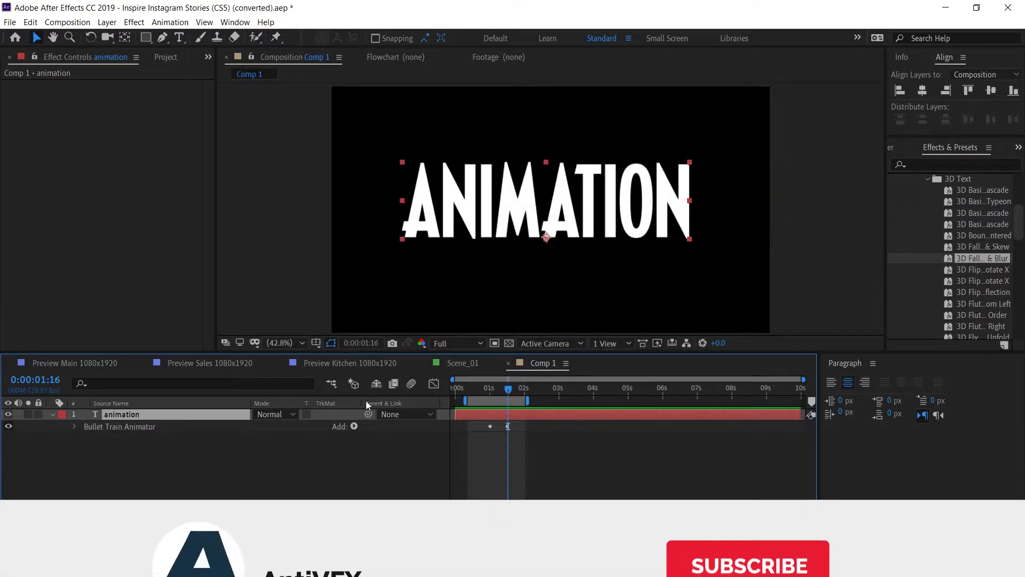
Step: Remove all text animators from the ANIMATION layer and preview the plain text
{"action": "left_click", "coordinate": [169, 22]}
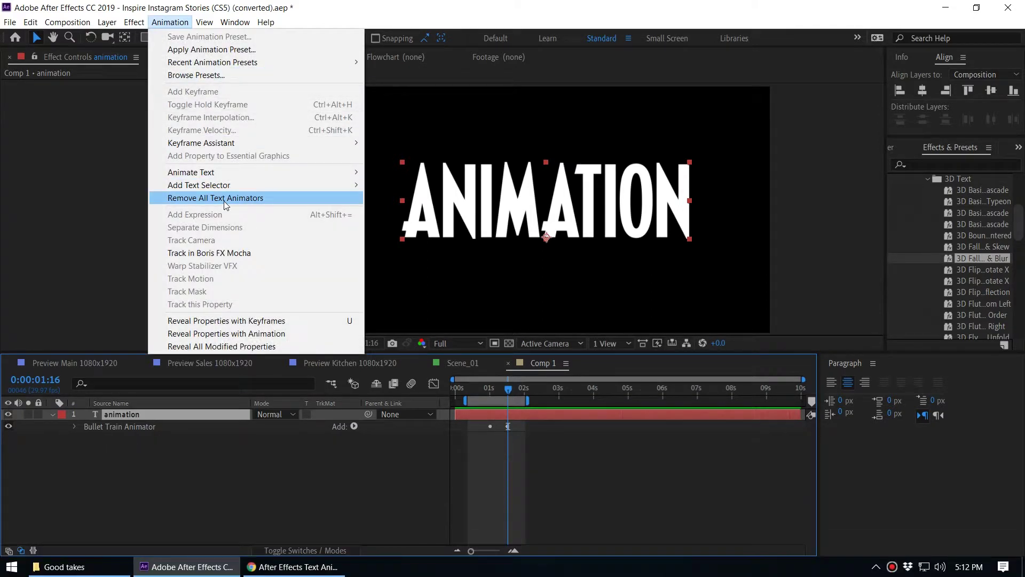
{"action": "left_click", "coordinate": [225, 203]}
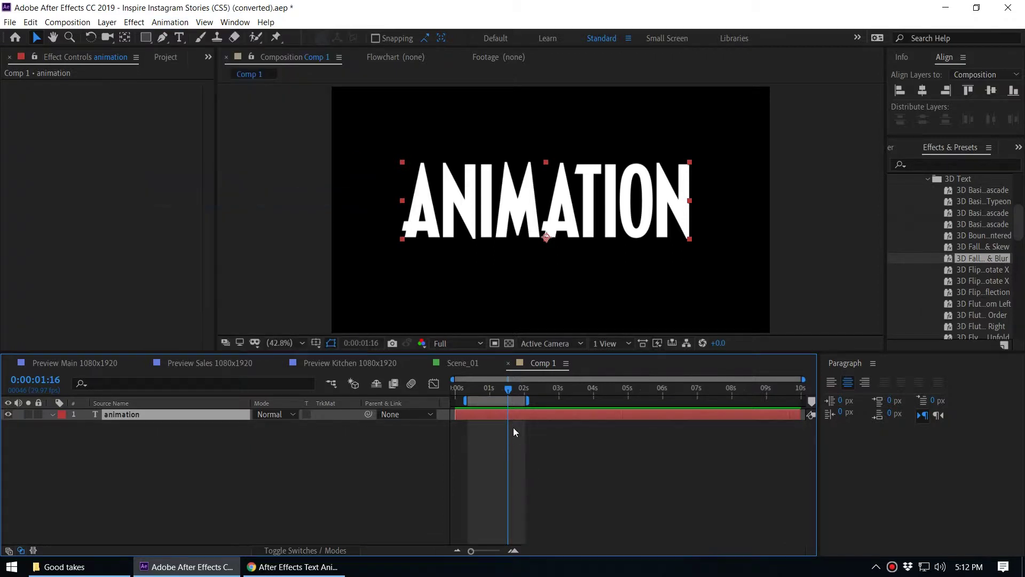
{"action": "left_click_drag", "start_coordinate": [508, 389], "coordinate": [469, 392]}
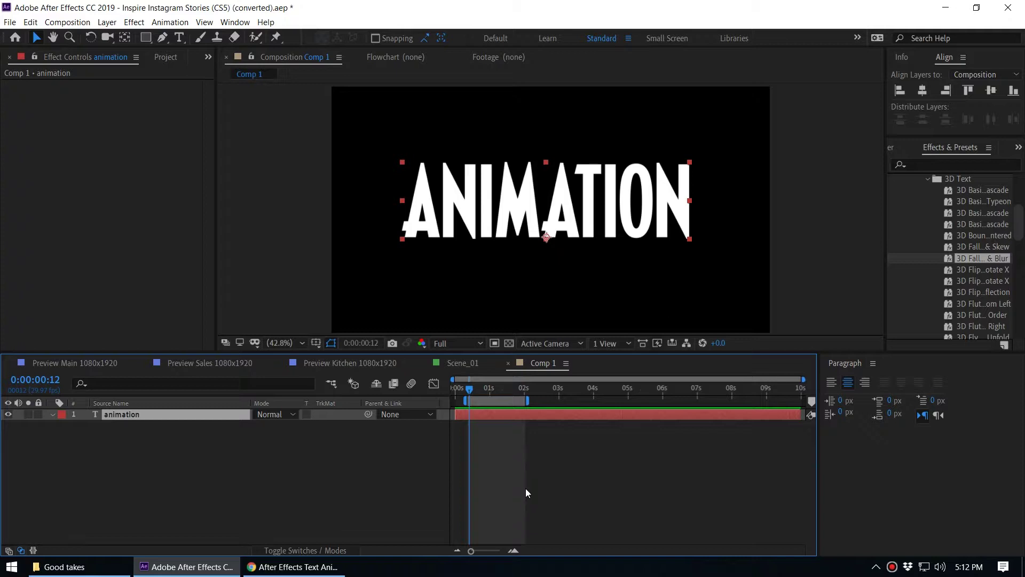
{"action": "key", "text": "space"}
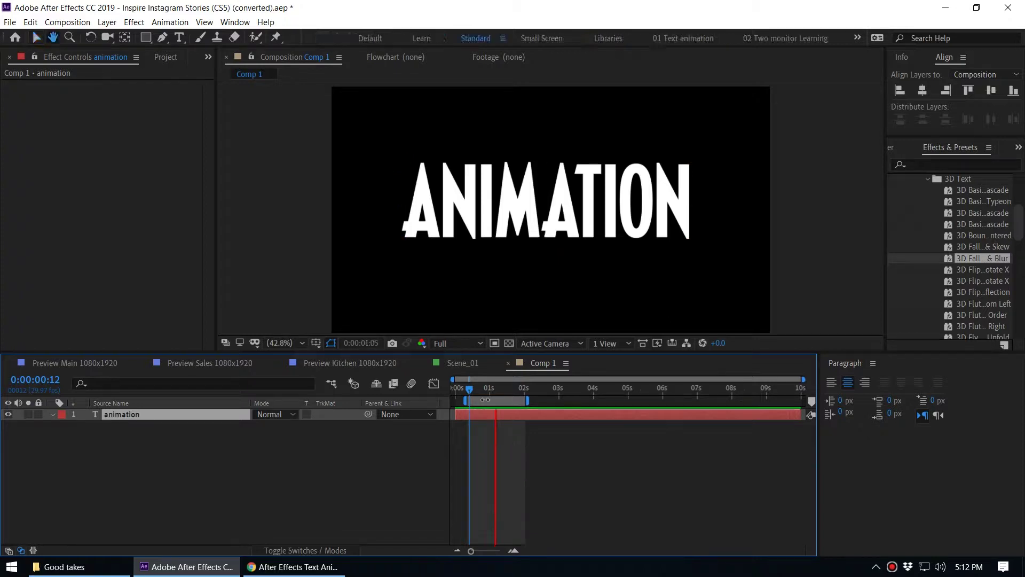
{"action": "left_click_drag", "start_coordinate": [479, 389], "coordinate": [473, 392]}
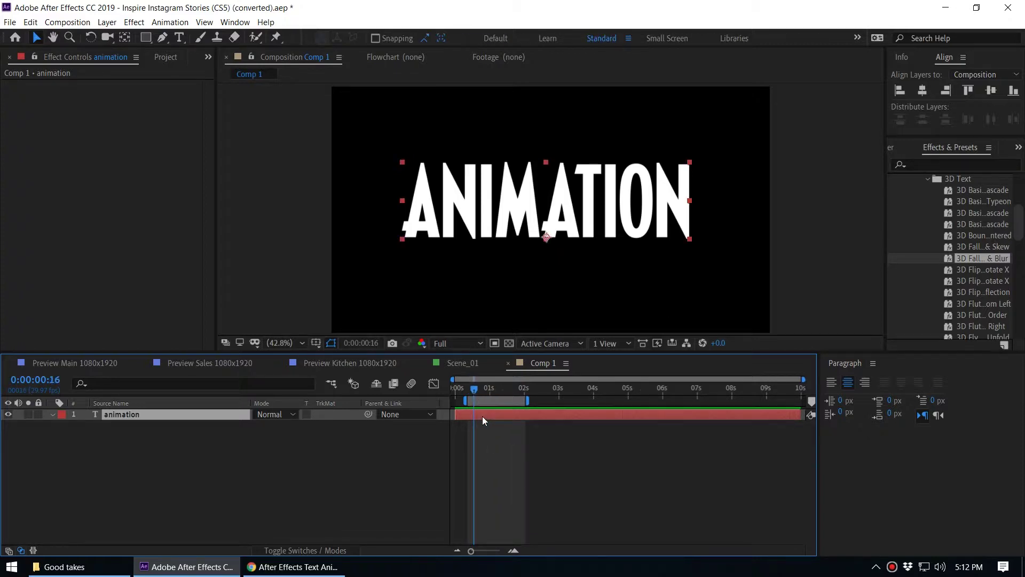
Step: At 0:00:00:16, apply the Zoom Forward preset by searching 'zoom f' in FX Console
{"action": "key", "text": "ctrl+space"}
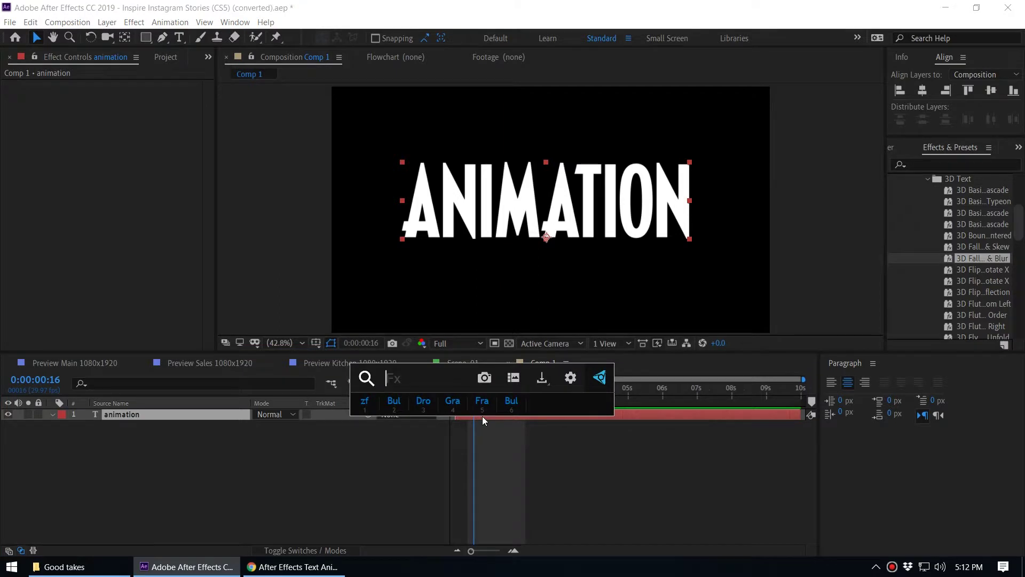
{"action": "type", "text": "zoom"}
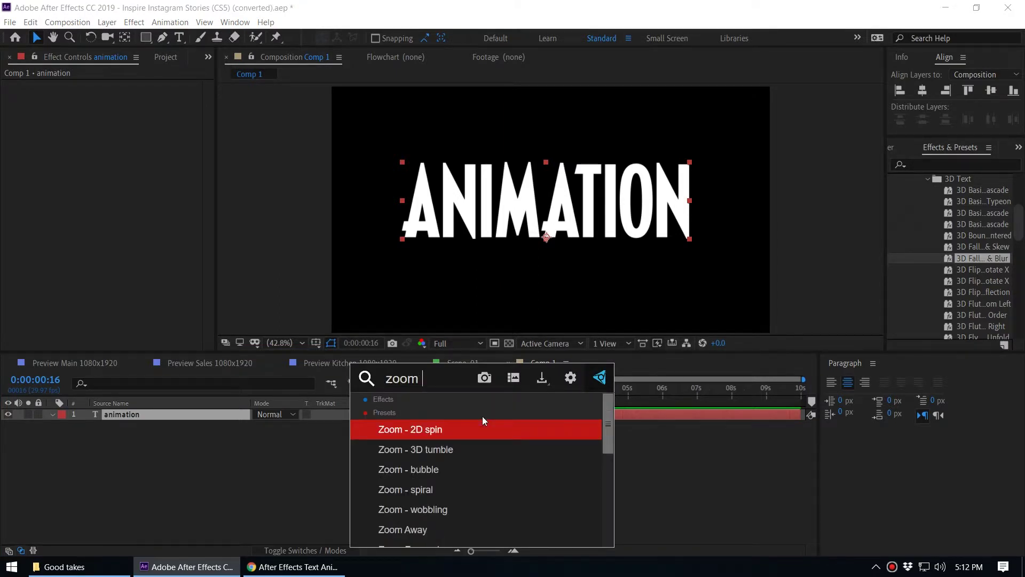
{"action": "type", "text": " f"}
{"action": "key", "text": "Return"}
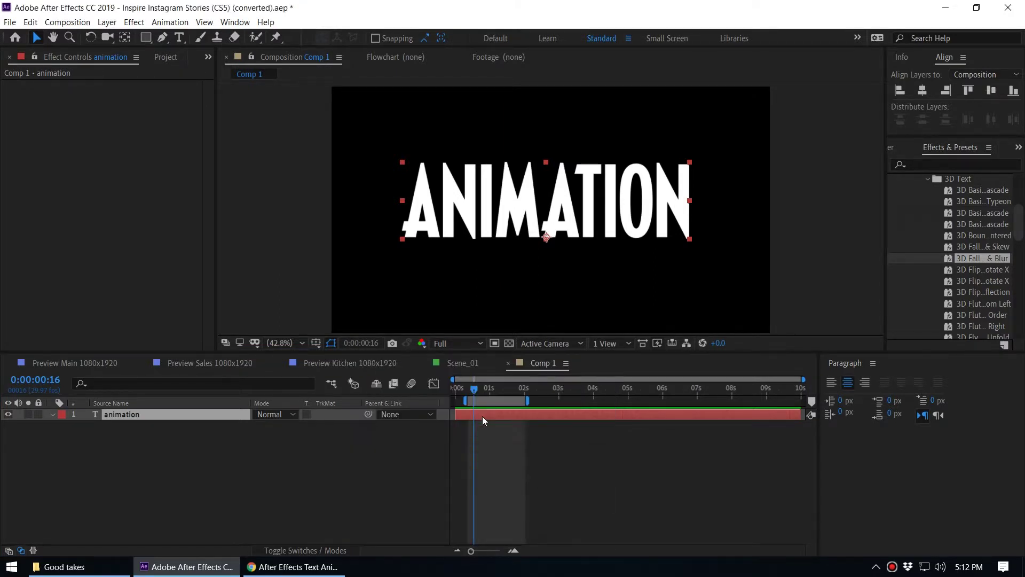
{"action": "left_click", "coordinate": [536, 469]}
Step: Preview the zoom animation and reveal the layer's keyframed properties with U
{"action": "key", "text": "space"}
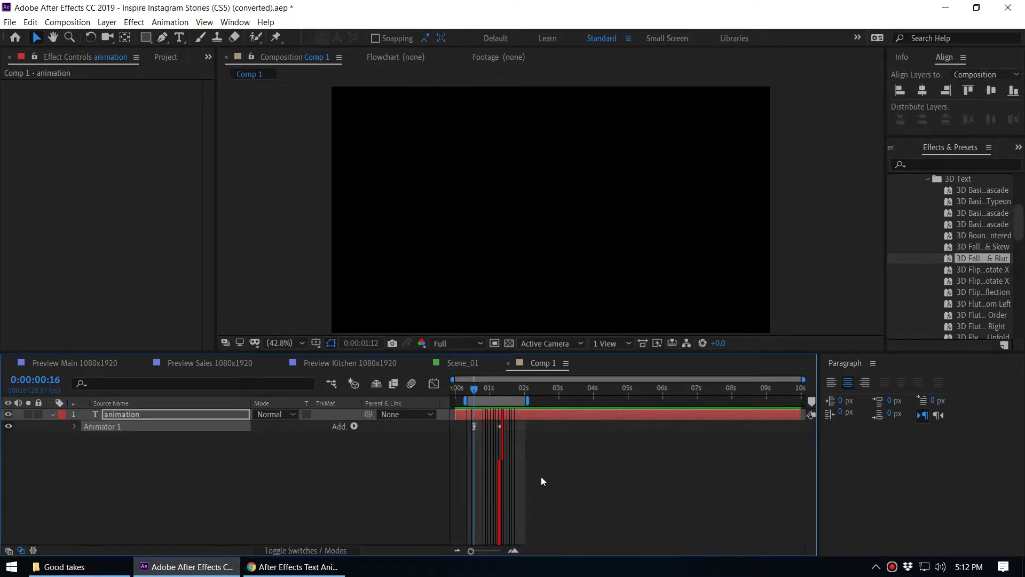
{"action": "left_click", "coordinate": [201, 411]}
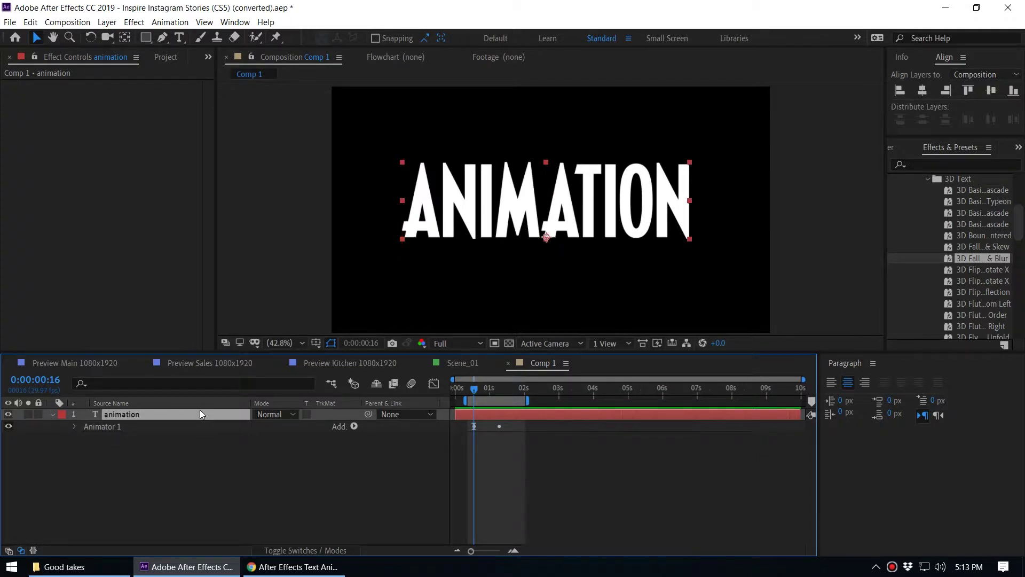
{"action": "key", "text": "u"}
{"action": "key", "text": "u"}
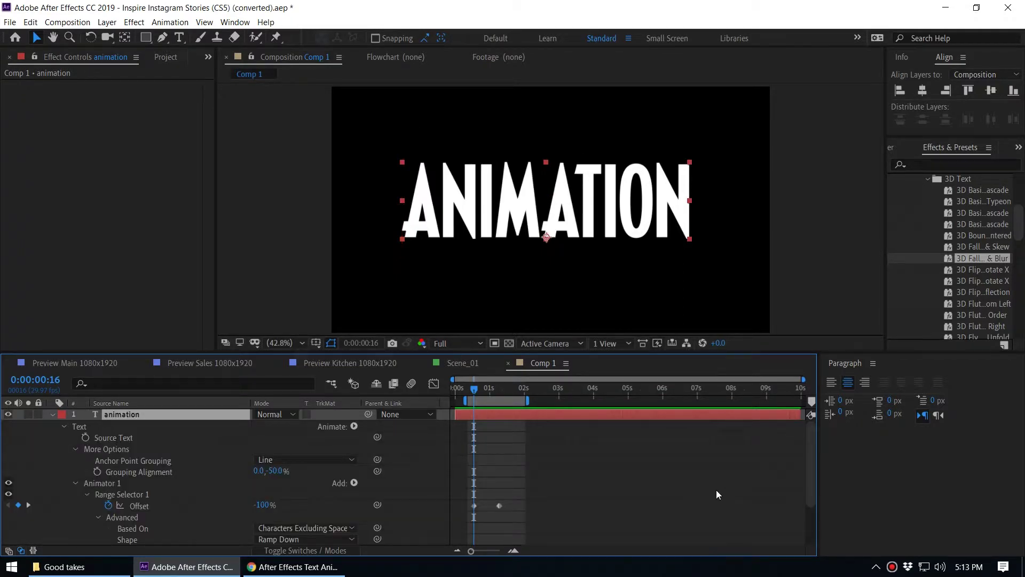
{"action": "scroll", "coordinate": [716, 490], "scroll_direction": "down", "scroll_amount": 2}
{"action": "scroll", "coordinate": [717, 489], "scroll_direction": "up", "scroll_amount": 2}
{"action": "scroll", "coordinate": [632, 502], "scroll_direction": "down", "scroll_amount": 2}
{"action": "scroll", "coordinate": [630, 503], "scroll_direction": "up", "scroll_amount": 2}
Step: Preview from 0:00:00:10, then marquee-select both Offset keyframes
{"action": "left_click_drag", "start_coordinate": [474, 390], "coordinate": [468, 390]}
{"action": "key", "text": "space"}
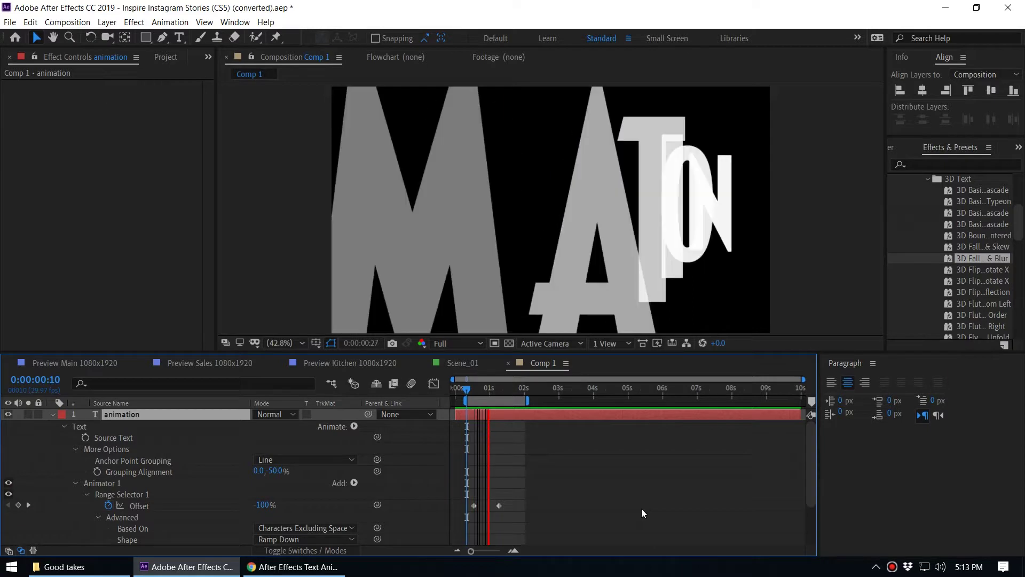
{"action": "key", "text": "space"}
{"action": "left_click_drag", "start_coordinate": [457, 496], "coordinate": [518, 515]}
Step: Apply Keyframe Assistant > Time-Reverse Keyframes to the Offset keyframes and preview the result
{"action": "right_click", "coordinate": [499, 505]}
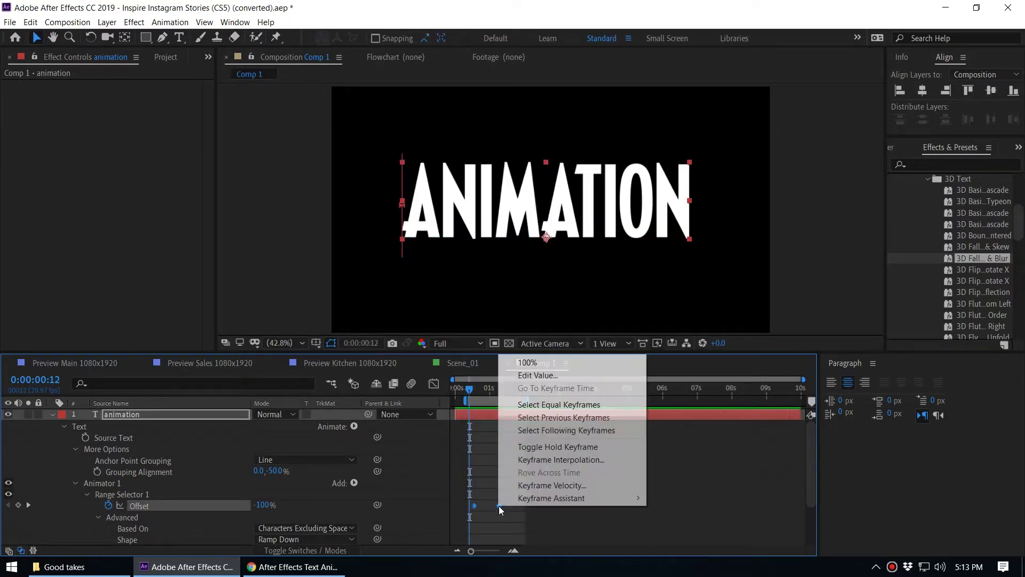
{"action": "mouse_move", "coordinate": [564, 498]}
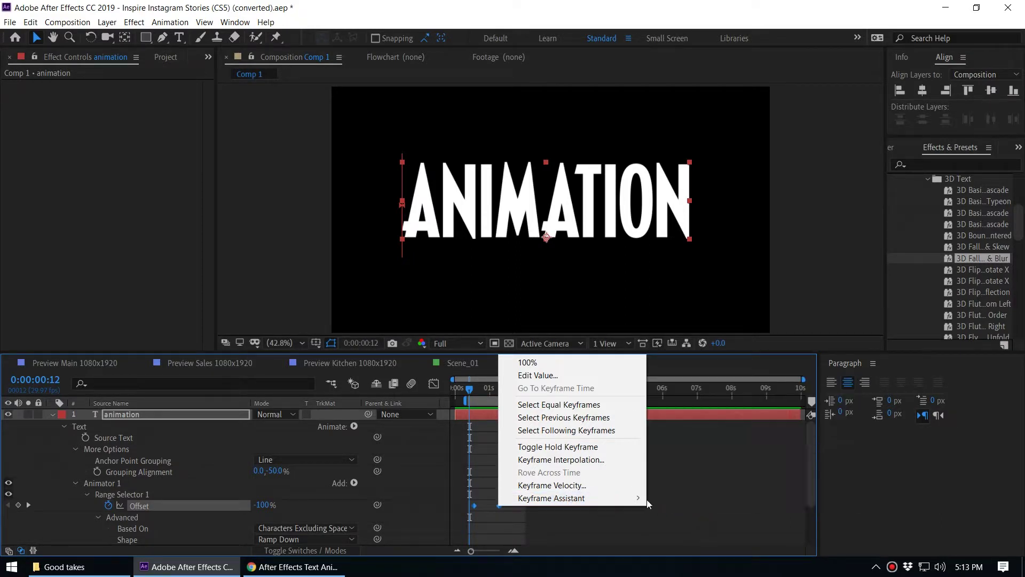
{"action": "mouse_move", "coordinate": [633, 501]}
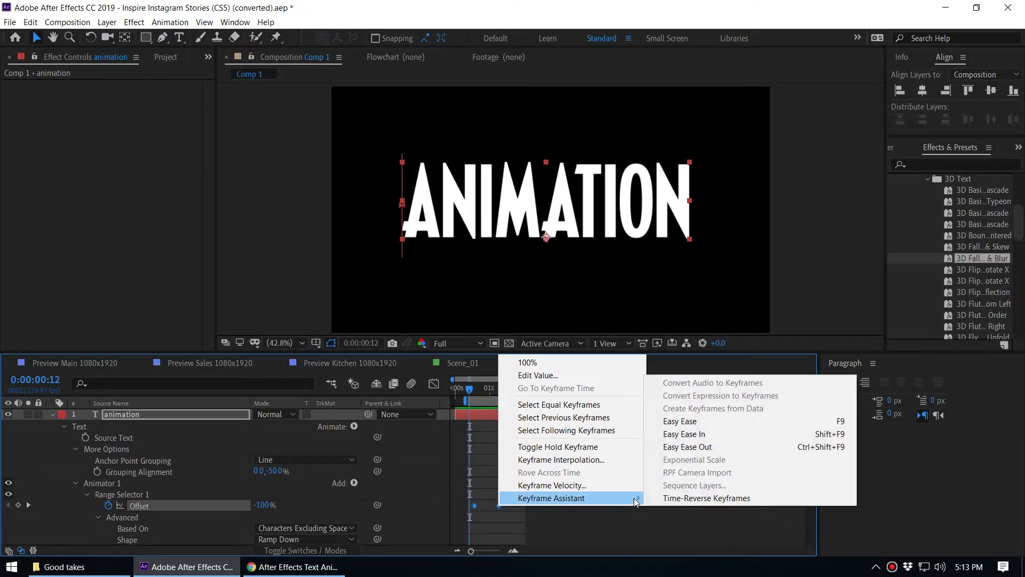
{"action": "left_click", "coordinate": [738, 498]}
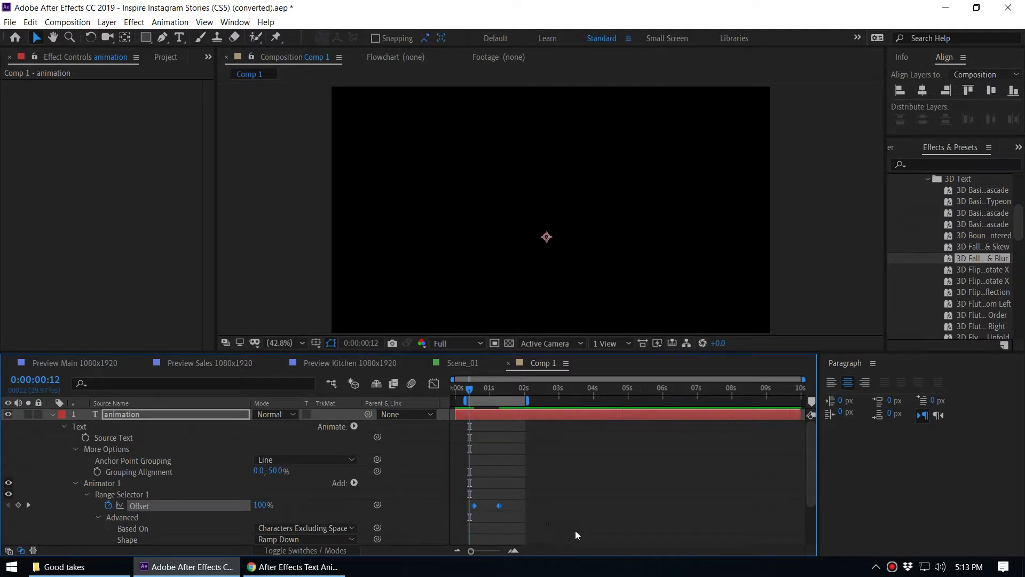
{"action": "key", "text": "space"}
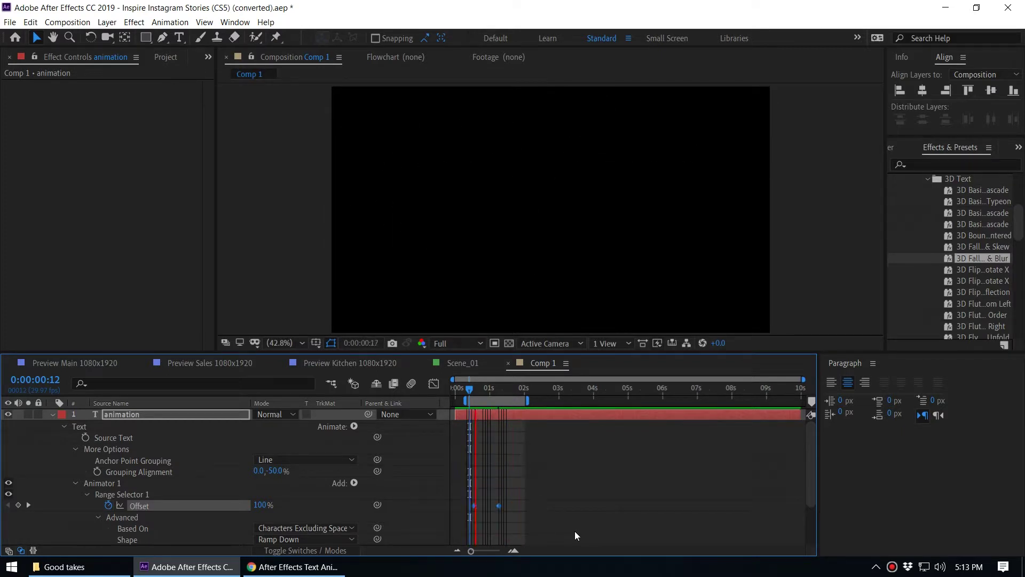
Step: Stop the preview, collapse the layer's revealed properties, and deselect the layer
{"action": "left_click", "coordinate": [582, 416]}
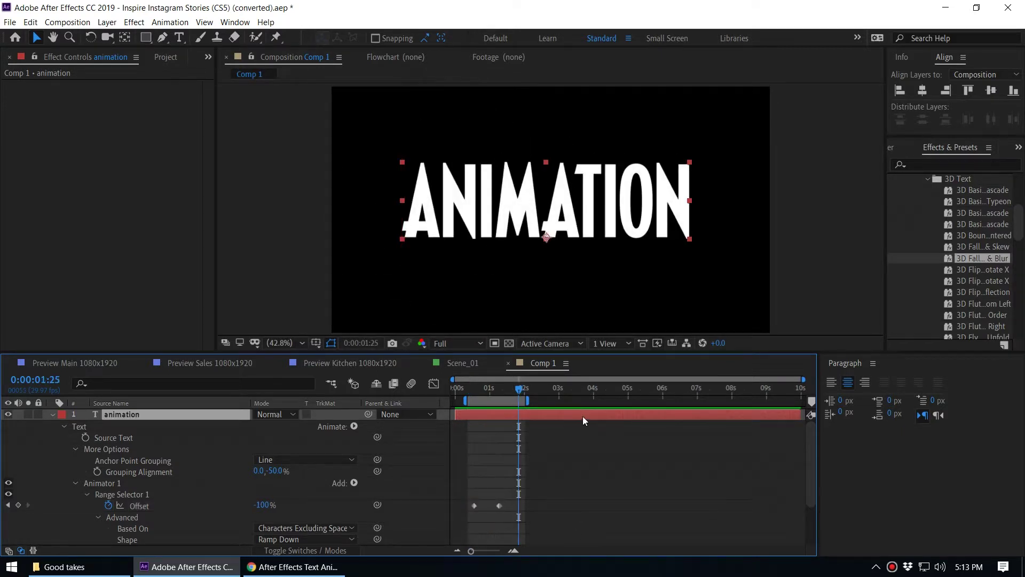
{"action": "key", "text": "u"}
{"action": "left_click", "coordinate": [256, 478]}
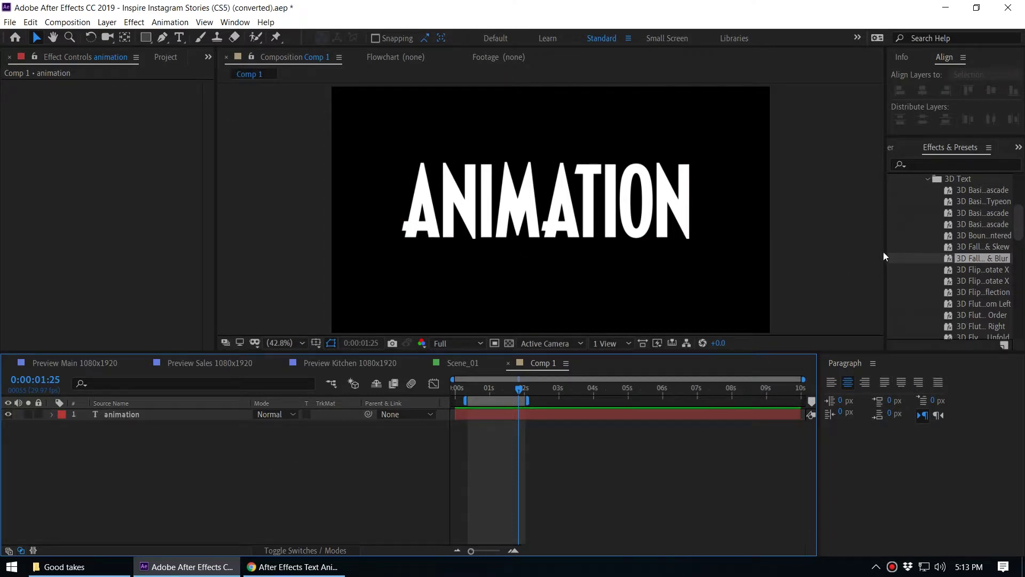
Step: Widen the Effects & Presets panel, then choose Animation > Browse Presets
{"action": "left_click_drag", "start_coordinate": [885, 252], "coordinate": [831, 252]}
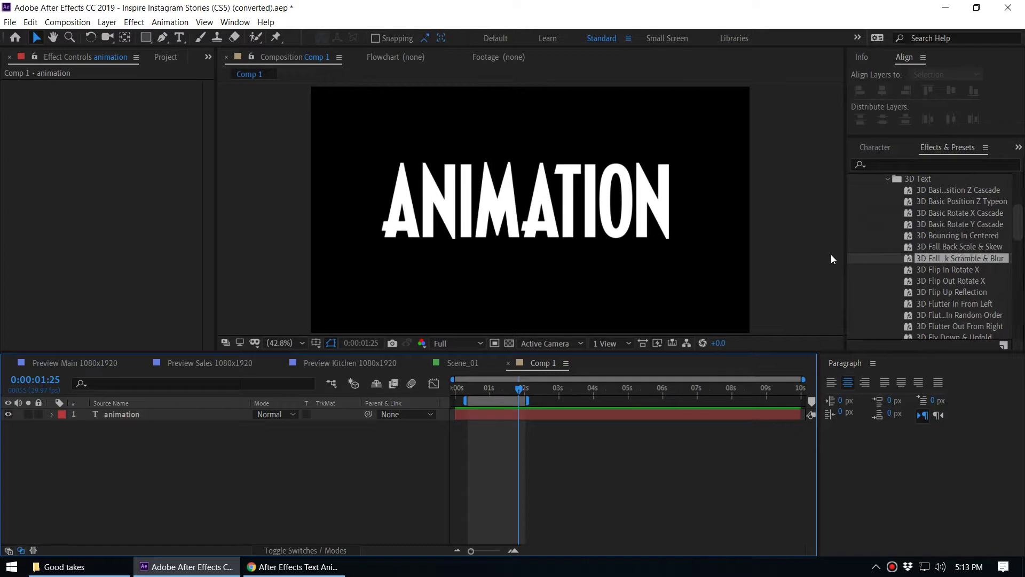
{"action": "left_click", "coordinate": [1020, 243]}
{"action": "scroll", "coordinate": [1020, 243], "scroll_direction": "up", "scroll_amount": 2}
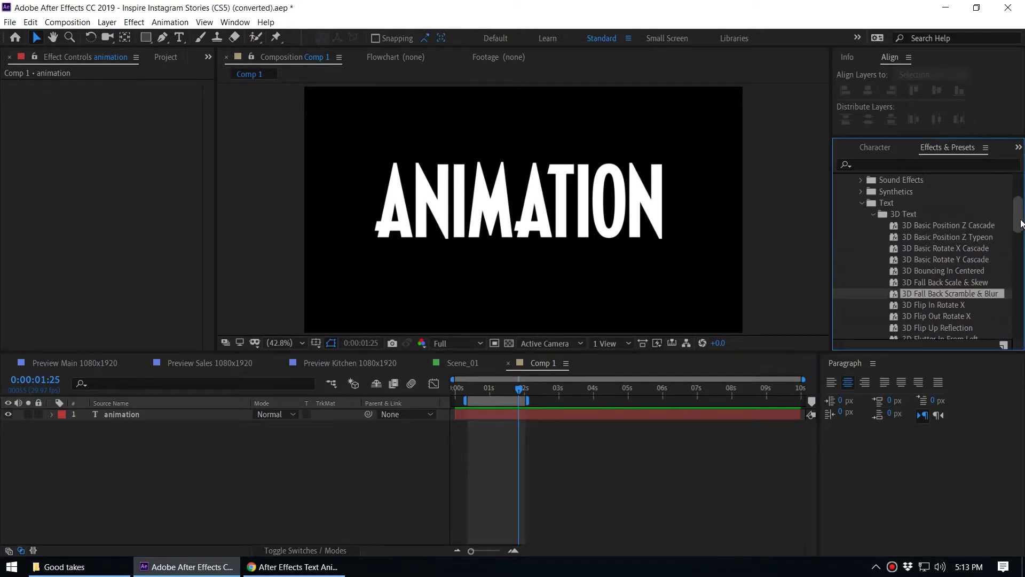
{"action": "left_click", "coordinate": [154, 23]}
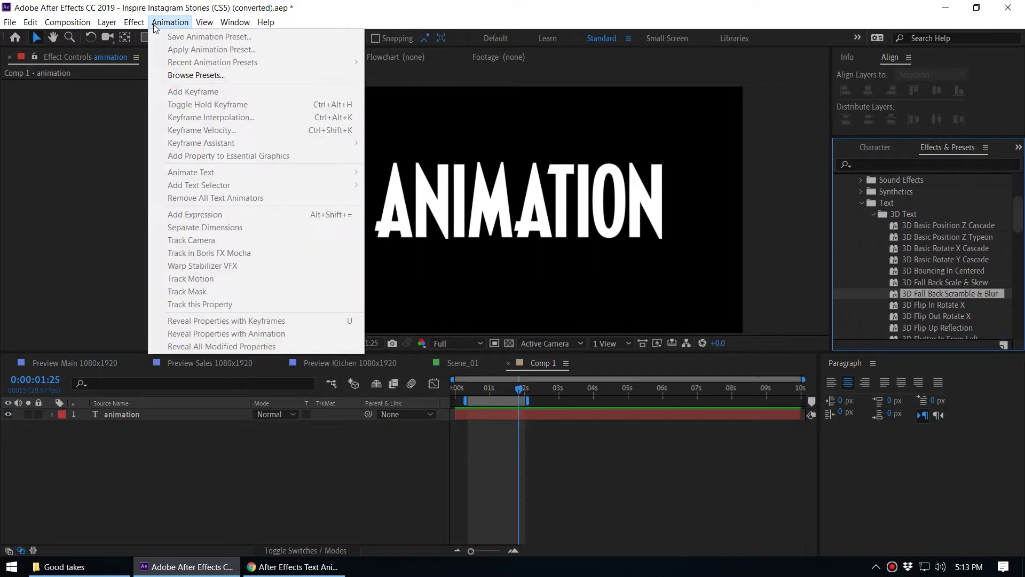
{"action": "left_click", "coordinate": [191, 75]}
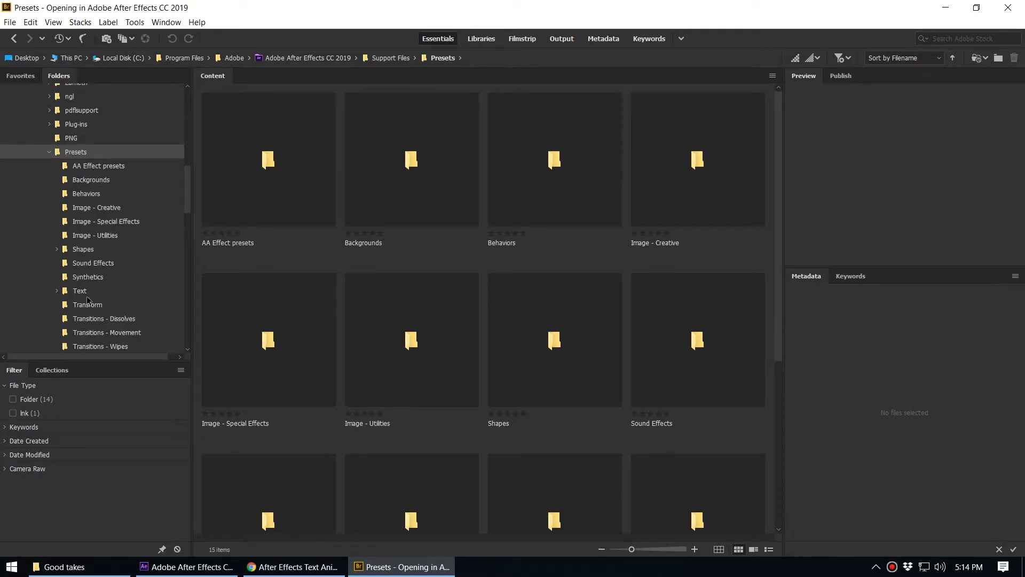
Step: In Bridge, open the Text > 3D Text presets folder
{"action": "left_click", "coordinate": [82, 293]}
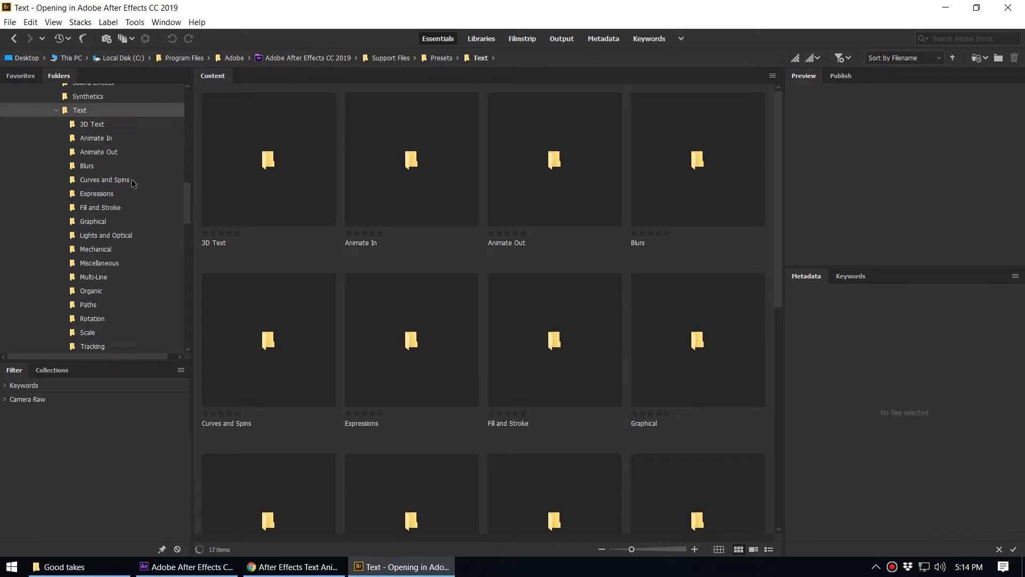
{"action": "left_click", "coordinate": [90, 126]}
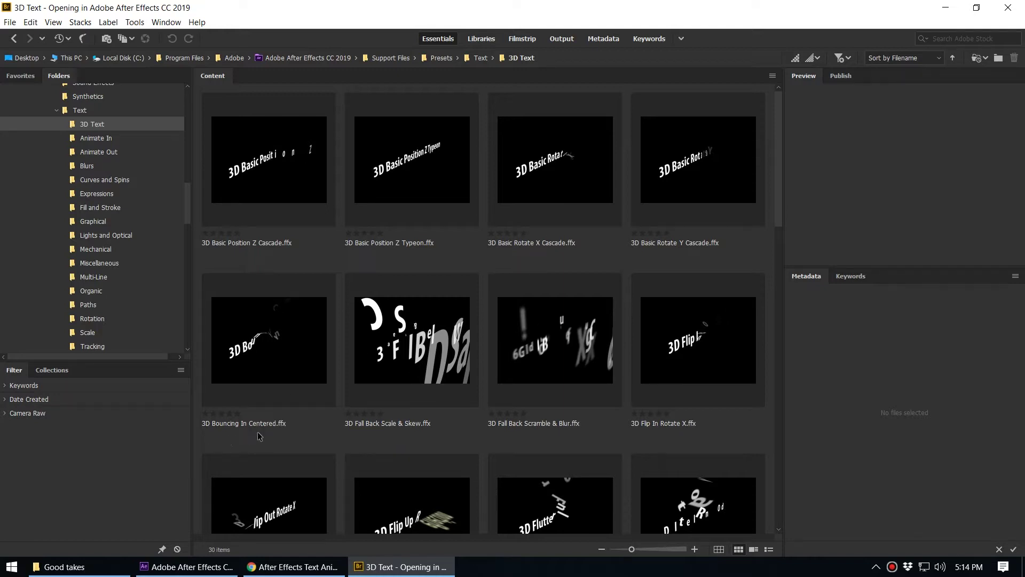
{"action": "scroll", "coordinate": [739, 388], "scroll_direction": "down", "scroll_amount": 5}
{"action": "scroll", "coordinate": [739, 389], "scroll_direction": "up", "scroll_amount": 5}
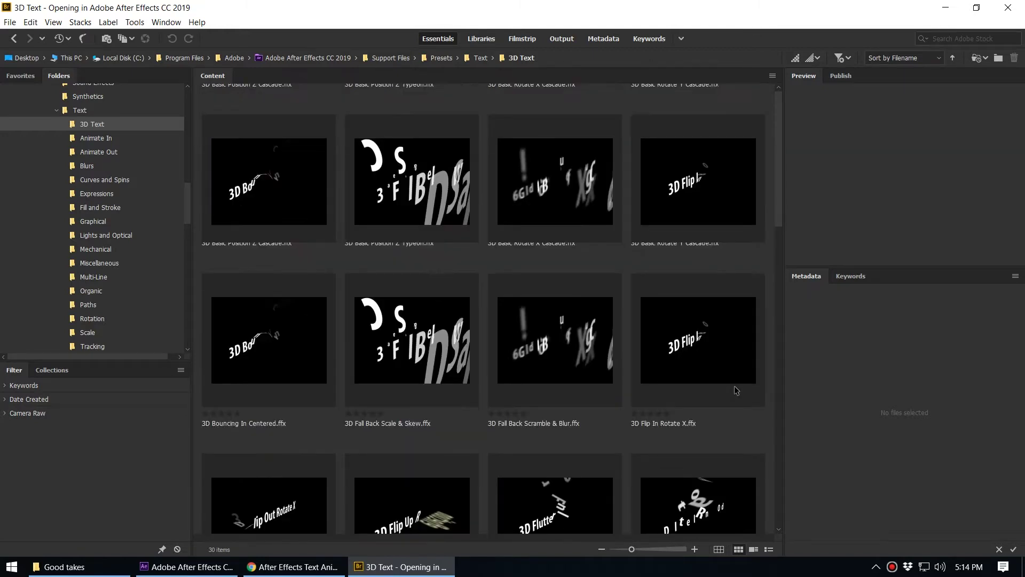
{"action": "scroll", "coordinate": [665, 334], "scroll_direction": "down", "scroll_amount": 10}
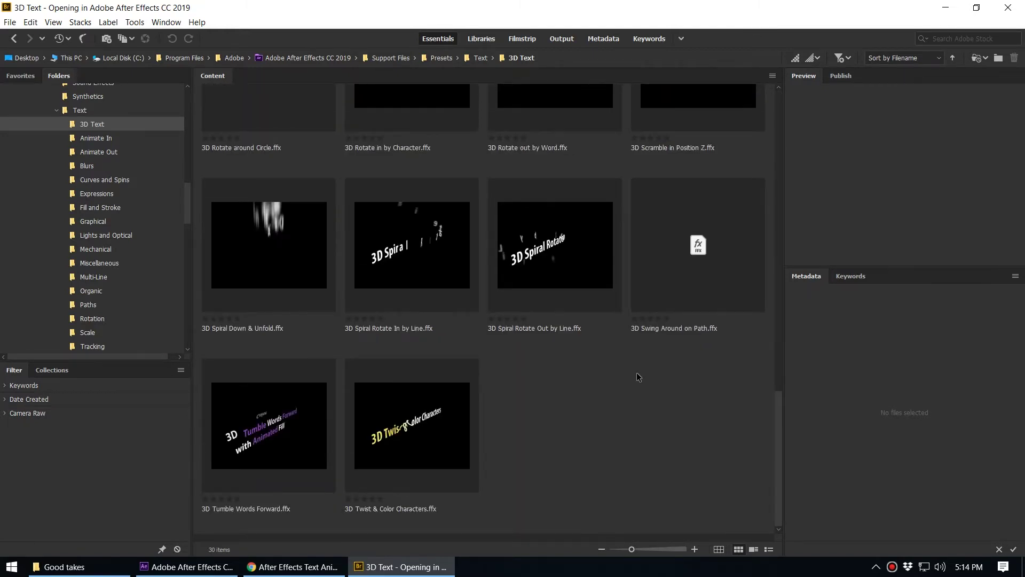
{"action": "scroll", "coordinate": [639, 377], "scroll_direction": "up", "scroll_amount": 10}
Step: Play the 3D Fall Back Scale & Skew preview, then return to After Effects
{"action": "left_click", "coordinate": [411, 354]}
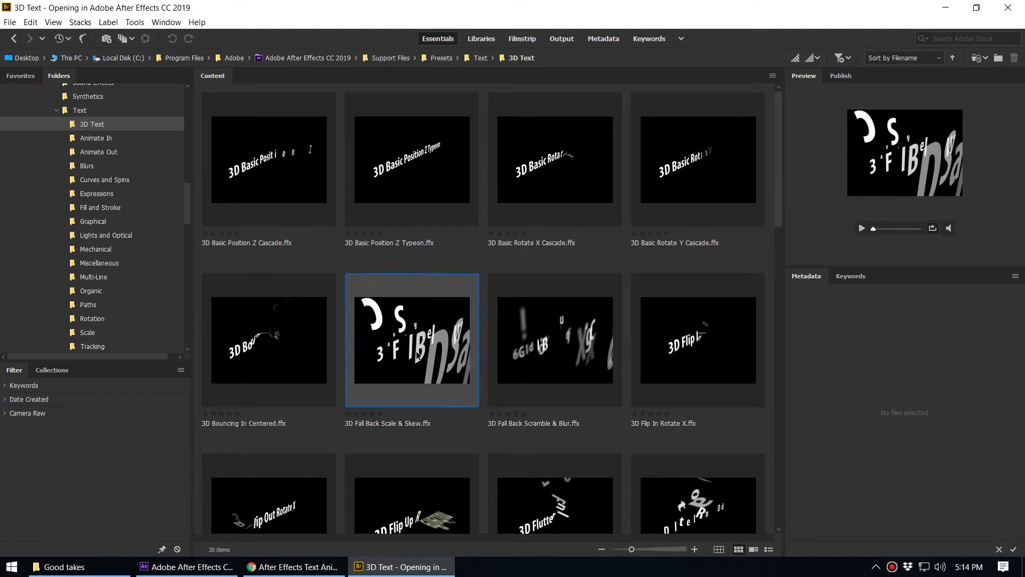
{"action": "left_click", "coordinate": [861, 229]}
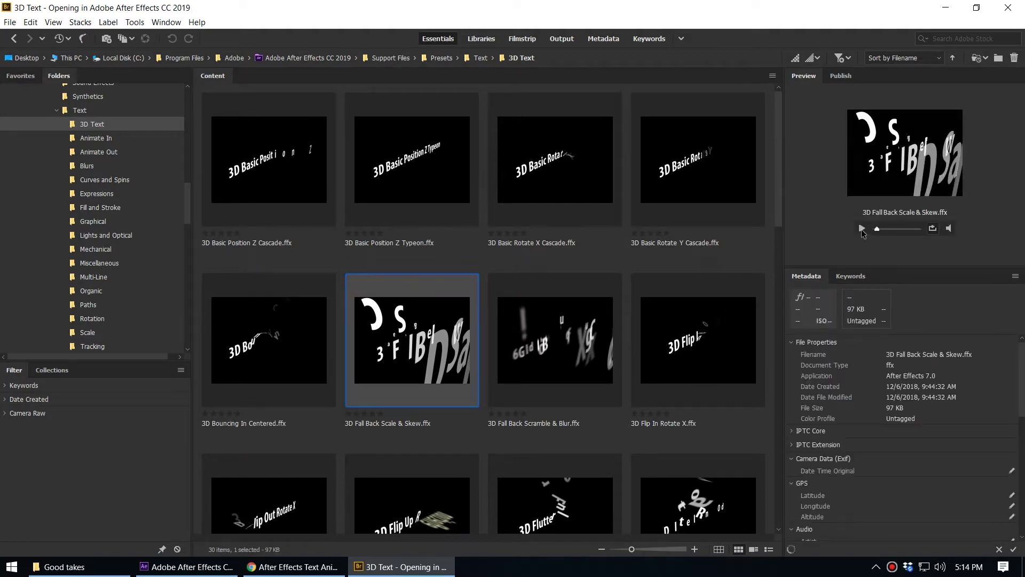
{"action": "left_click", "coordinate": [862, 228]}
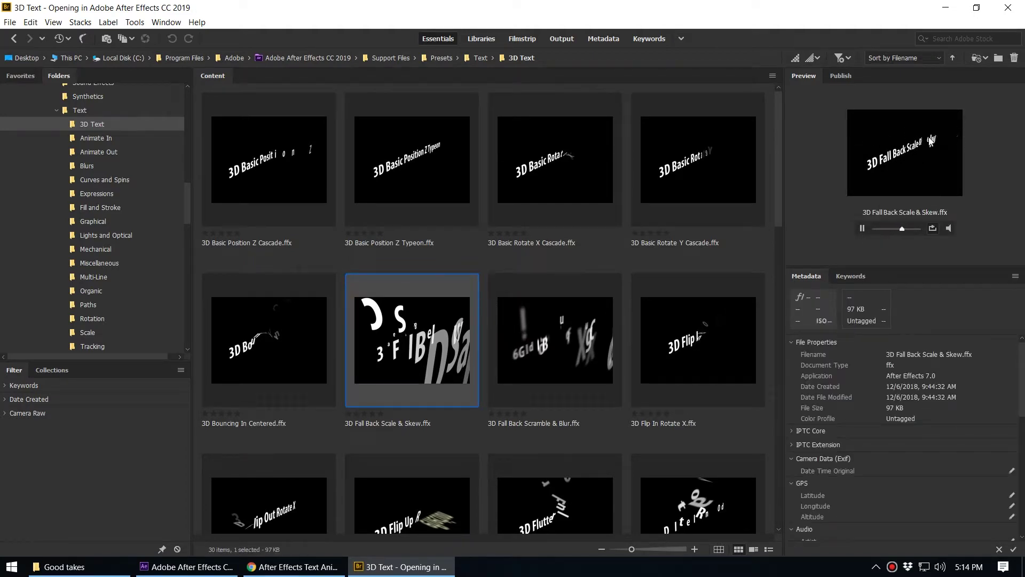
{"action": "left_click", "coordinate": [861, 229]}
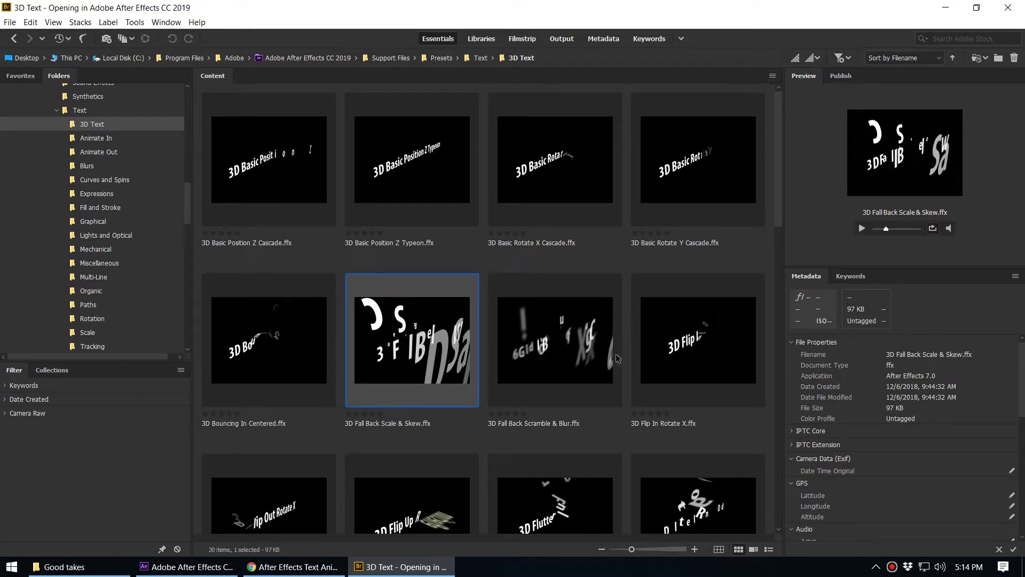
{"action": "left_click", "coordinate": [349, 570]}
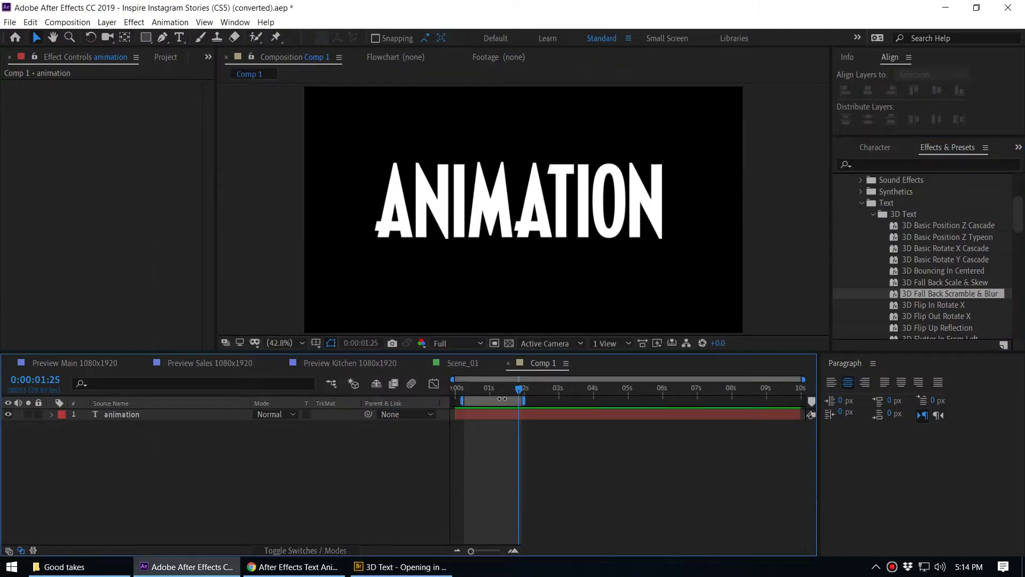
Step: Scrub the ANIMATION intro to 01:05, select the layer, check the Animation menu, and return to 00:21
{"action": "mouse_move", "coordinate": [512, 392]}
{"action": "left_mouse_down"}
{"action": "mouse_move", "coordinate": [467, 402]}
{"action": "mouse_move", "coordinate": [496, 395]}
{"action": "left_mouse_up"}
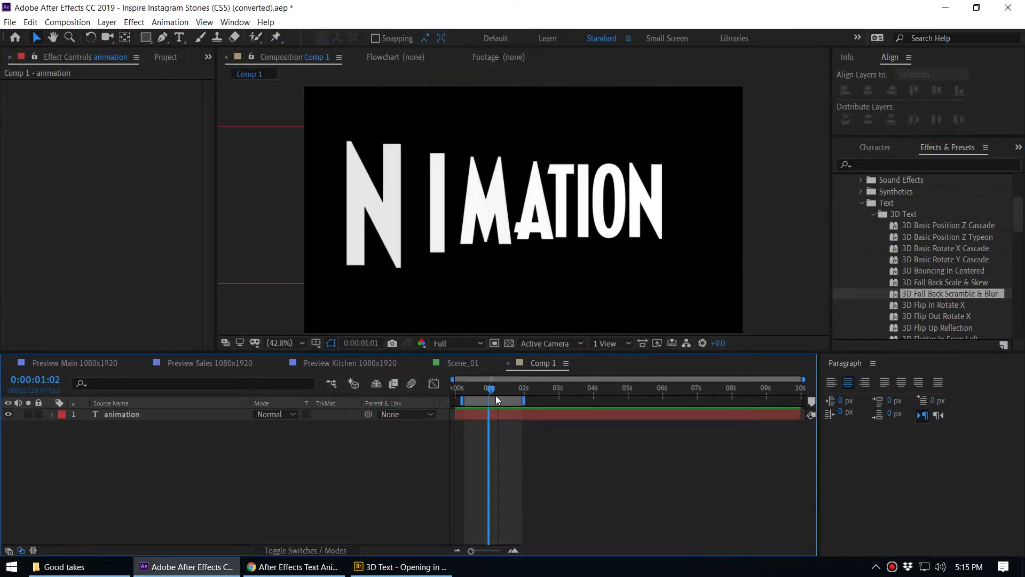
{"action": "left_click", "coordinate": [486, 412]}
{"action": "left_click", "coordinate": [170, 21]}
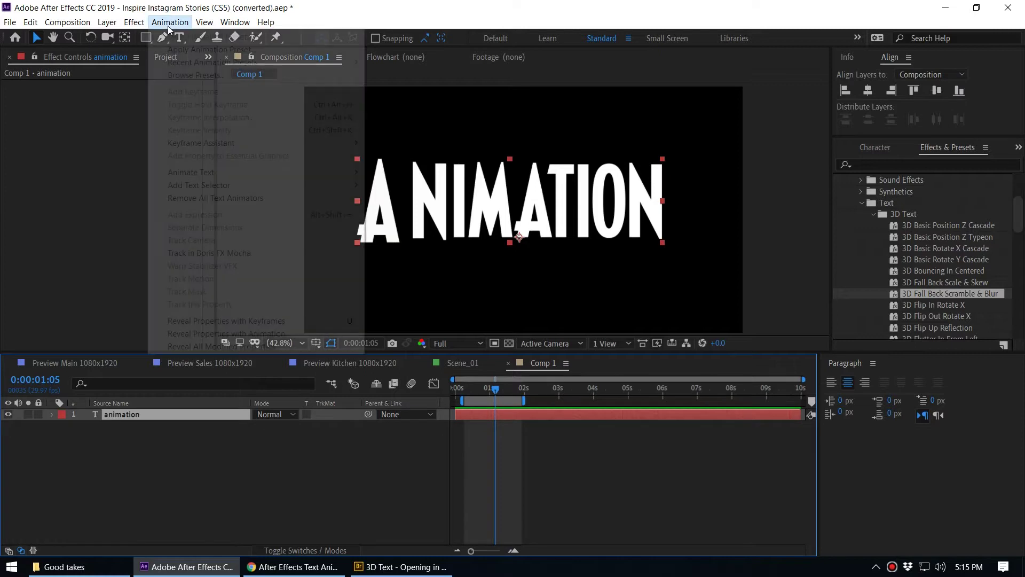
{"action": "left_click", "coordinate": [215, 200]}
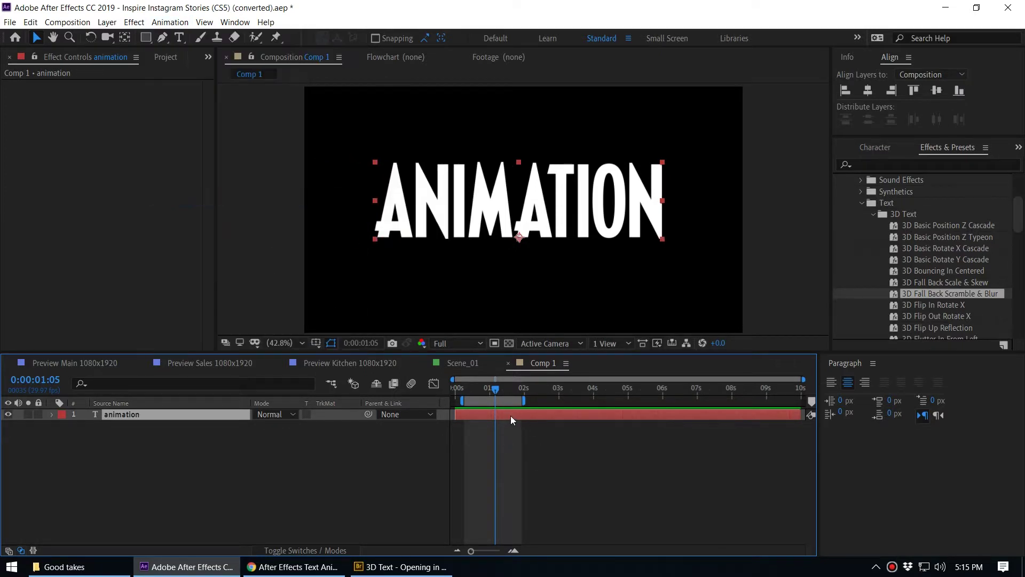
{"action": "left_click_drag", "start_coordinate": [485, 390], "coordinate": [480, 392]}
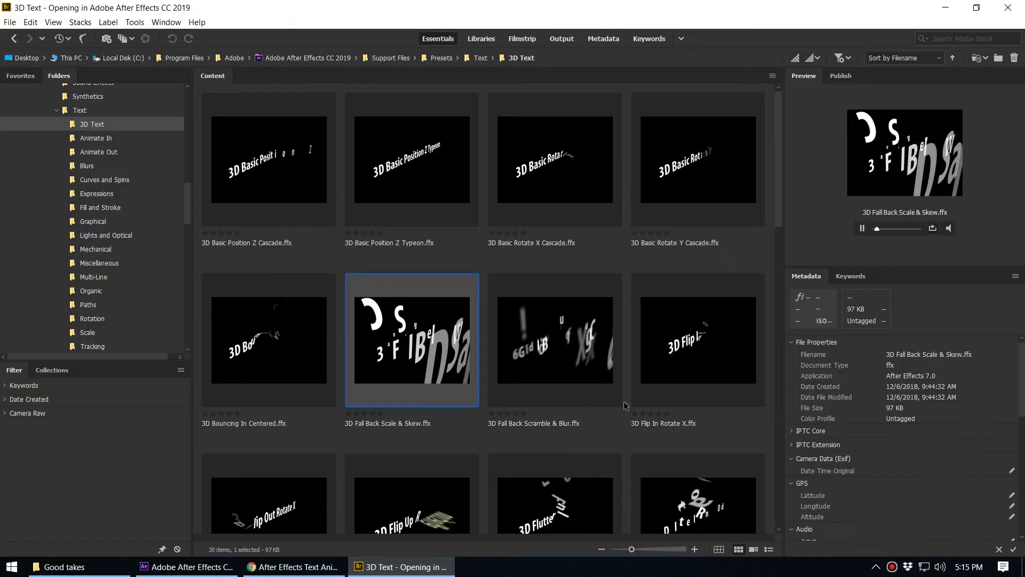
Step: Preview 3D Flutter Out From Right, then Fade Up And Flip in the Animate In folder
{"action": "scroll", "coordinate": [590, 430], "scroll_direction": "down", "scroll_amount": 3}
{"action": "left_click", "coordinate": [224, 395]}
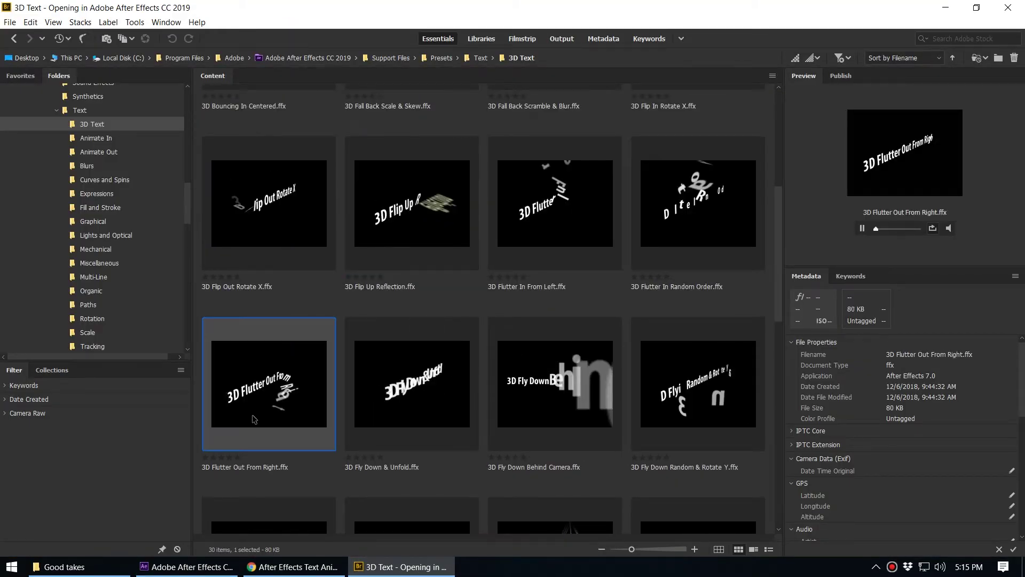
{"action": "left_click", "coordinate": [94, 139]}
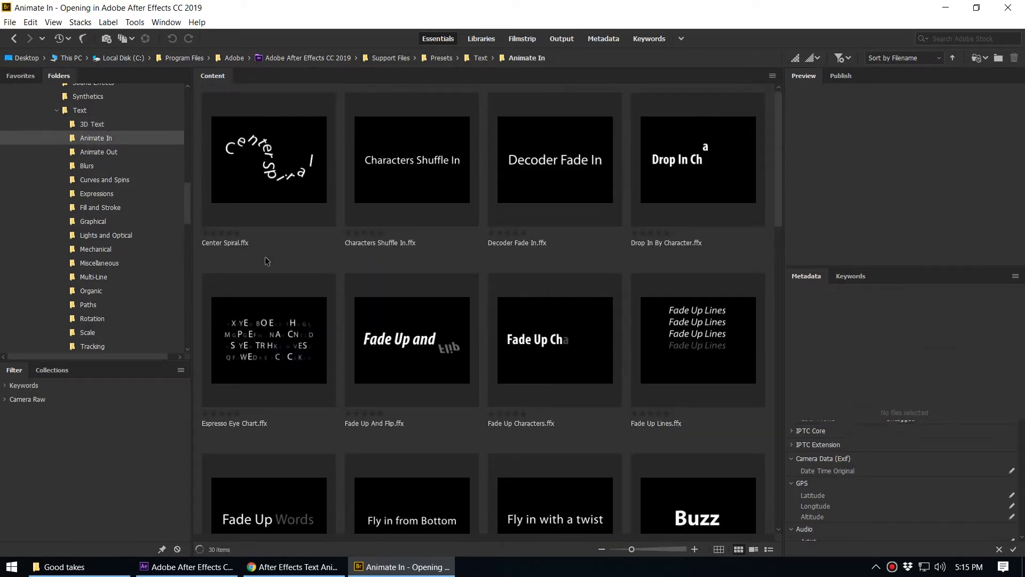
{"action": "left_click", "coordinate": [416, 387]}
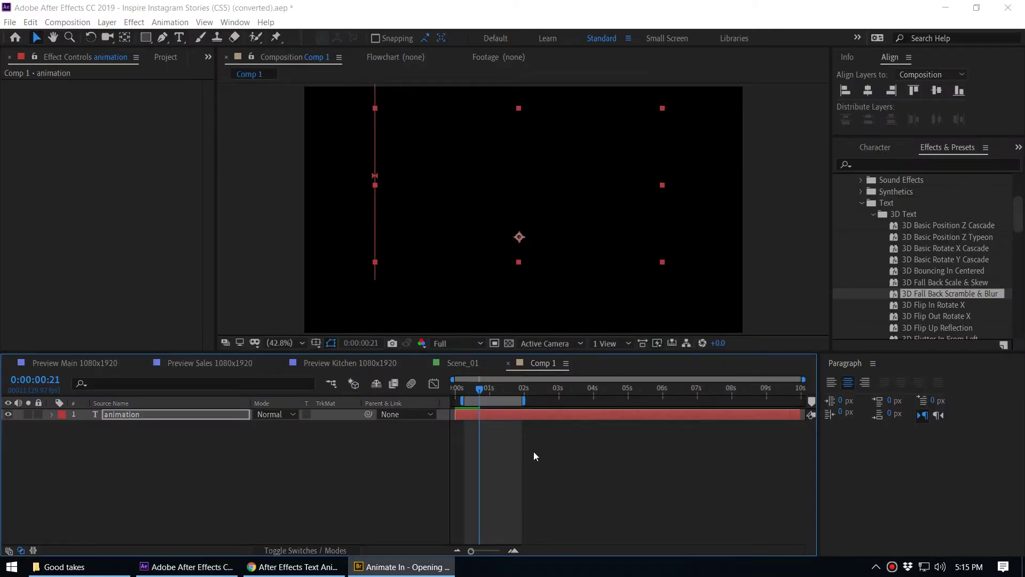
Step: Preview the layer's animation, inspect it at 01:20, and collapse the 3D Text preset folder
{"action": "left_click", "coordinate": [523, 418]}
{"action": "key", "text": "space"}
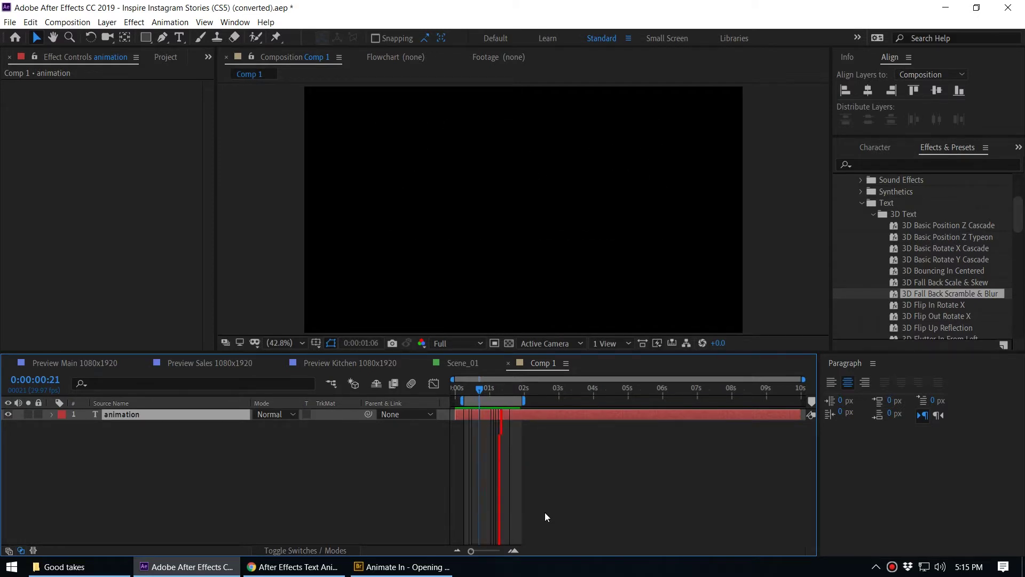
{"action": "key", "text": "space"}
{"action": "left_click_drag", "start_coordinate": [489, 392], "coordinate": [512, 389]}
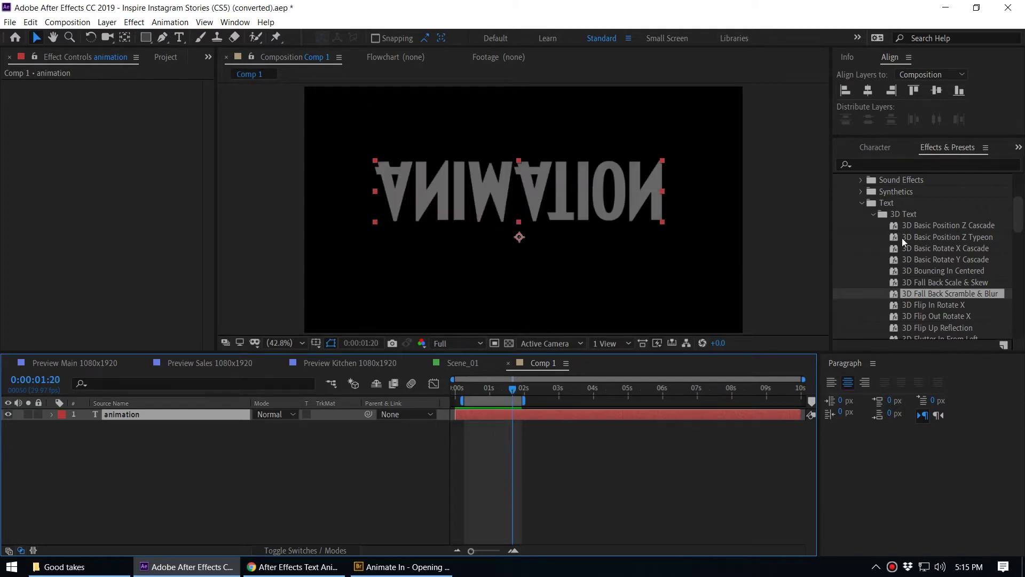
{"action": "left_click", "coordinate": [873, 215]}
{"action": "scroll", "coordinate": [1016, 248], "scroll_direction": "down", "scroll_amount": 1}
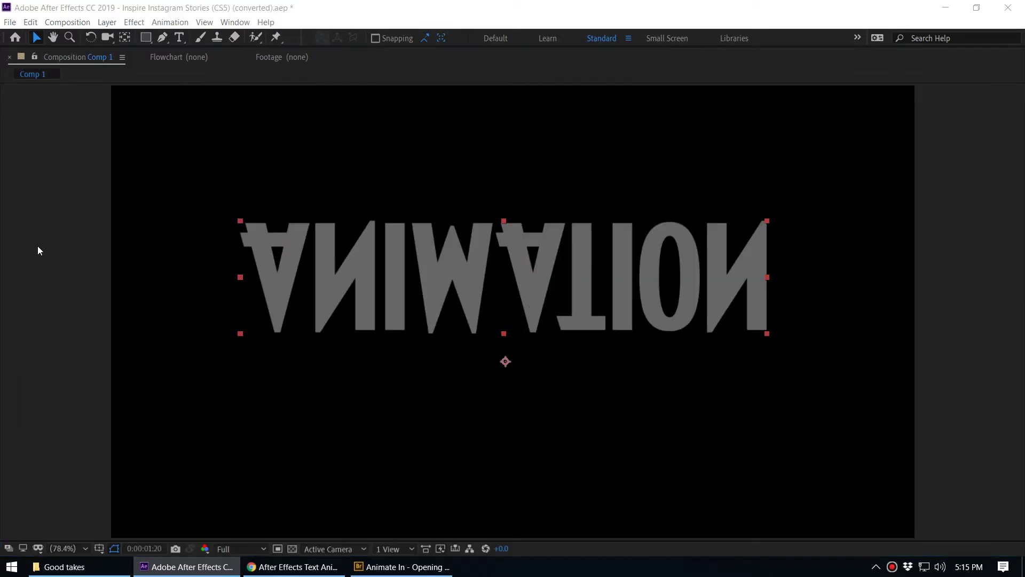
Step: Maximize the Effects & Presets panel and look inside the 3D Text preset folder
{"action": "key", "text": "grave"}
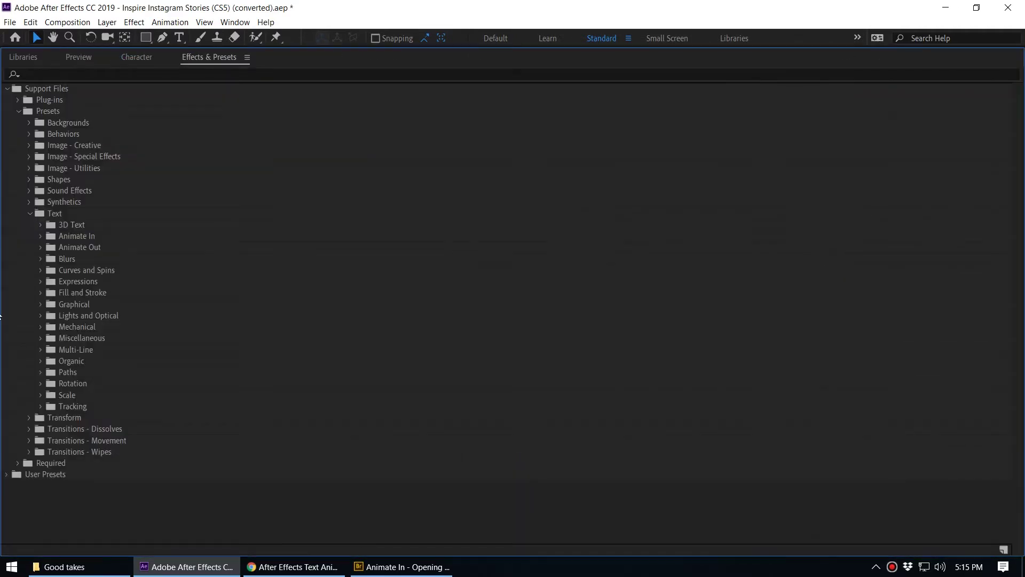
{"action": "left_click", "coordinate": [41, 224]}
{"action": "scroll", "coordinate": [46, 210], "scroll_direction": "down", "scroll_amount": 5}
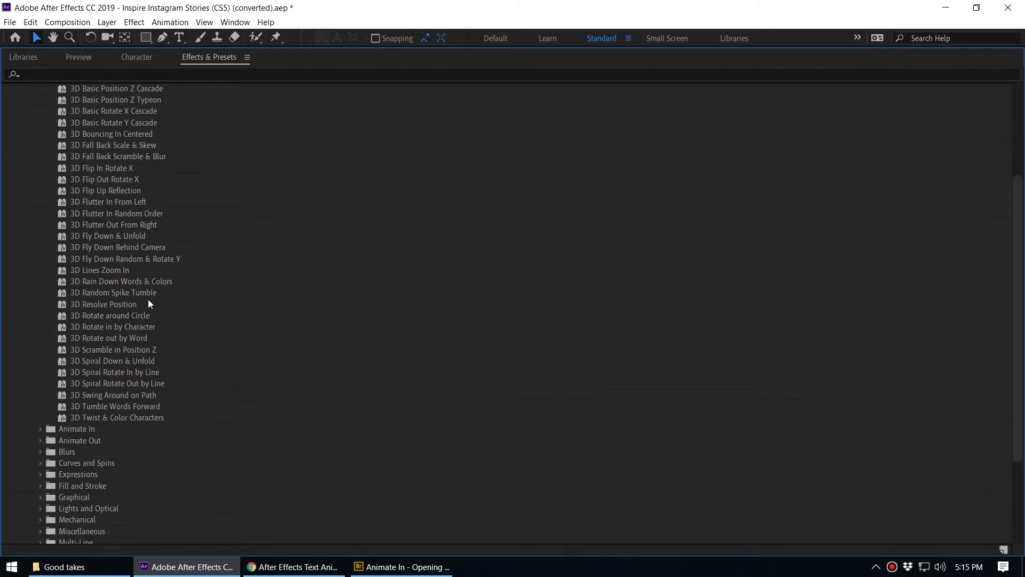
{"action": "scroll", "coordinate": [148, 304], "scroll_direction": "up", "scroll_amount": 4}
{"action": "left_click", "coordinate": [41, 197]}
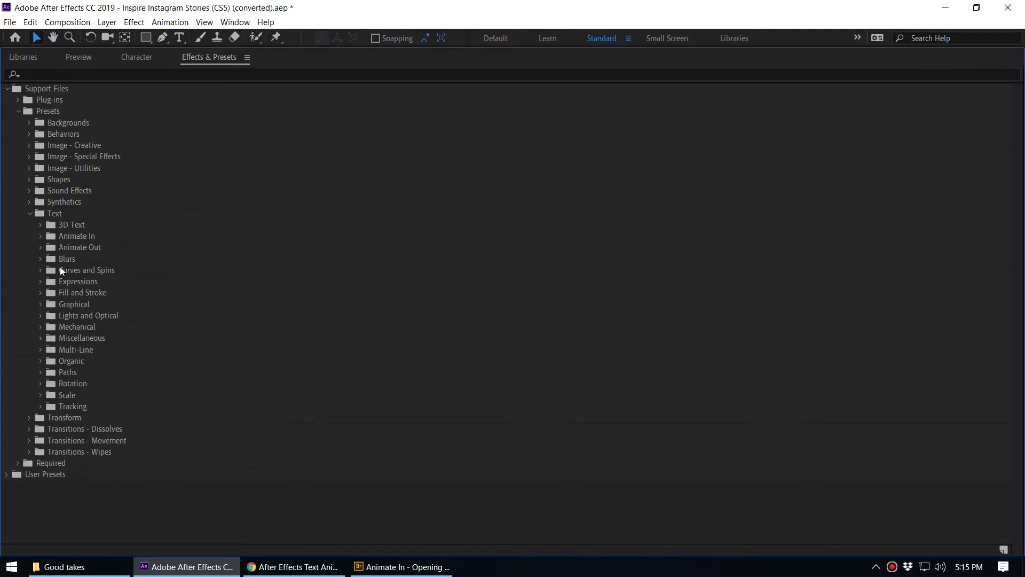
Step: Check the Animate Out and Expressions text presets, then bring up the MotionIsland gallery in Chrome
{"action": "left_click", "coordinate": [41, 247]}
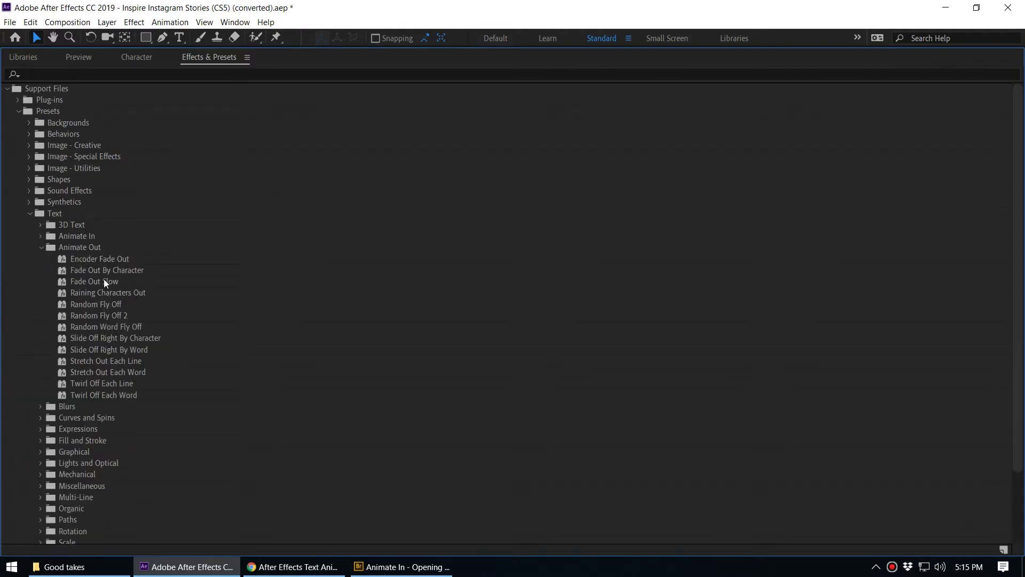
{"action": "left_click", "coordinate": [38, 247]}
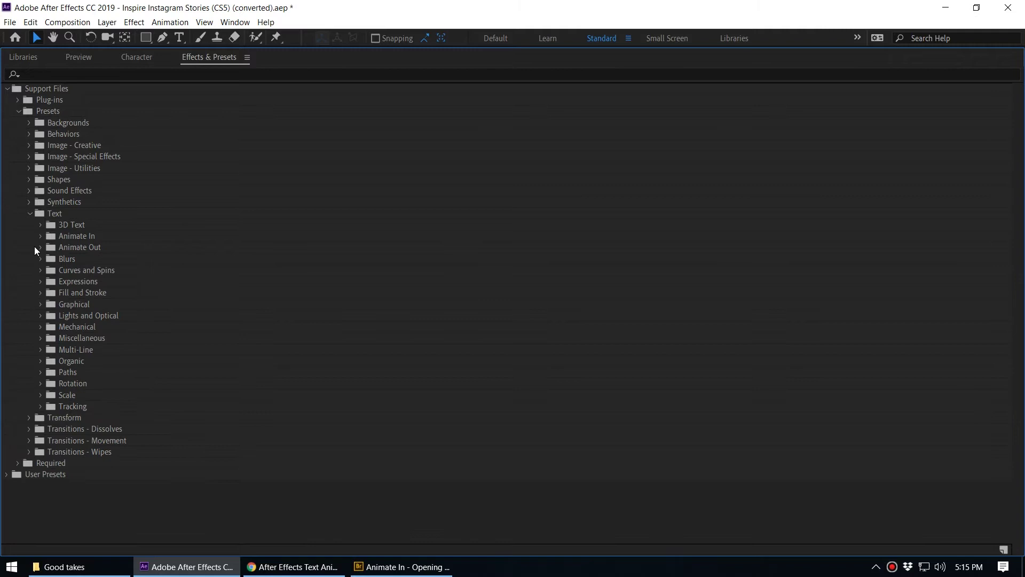
{"action": "left_click", "coordinate": [41, 282]}
{"action": "left_click", "coordinate": [41, 282]}
{"action": "left_click", "coordinate": [302, 567]}
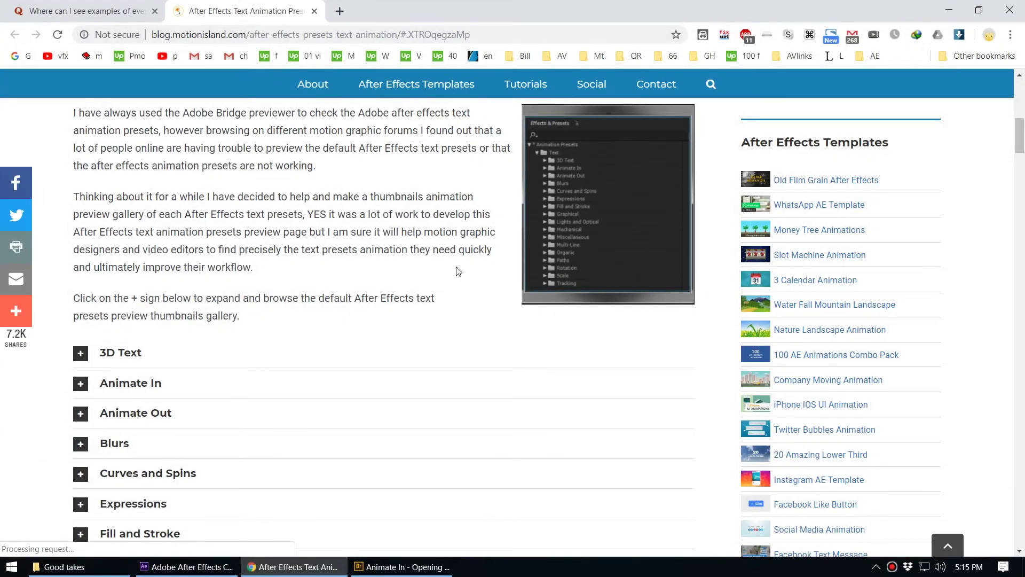
Step: Browse the 3D Text preview gallery on the MotionIsland page, then collapse it
{"action": "scroll", "coordinate": [394, 256], "scroll_direction": "up", "scroll_amount": 10}
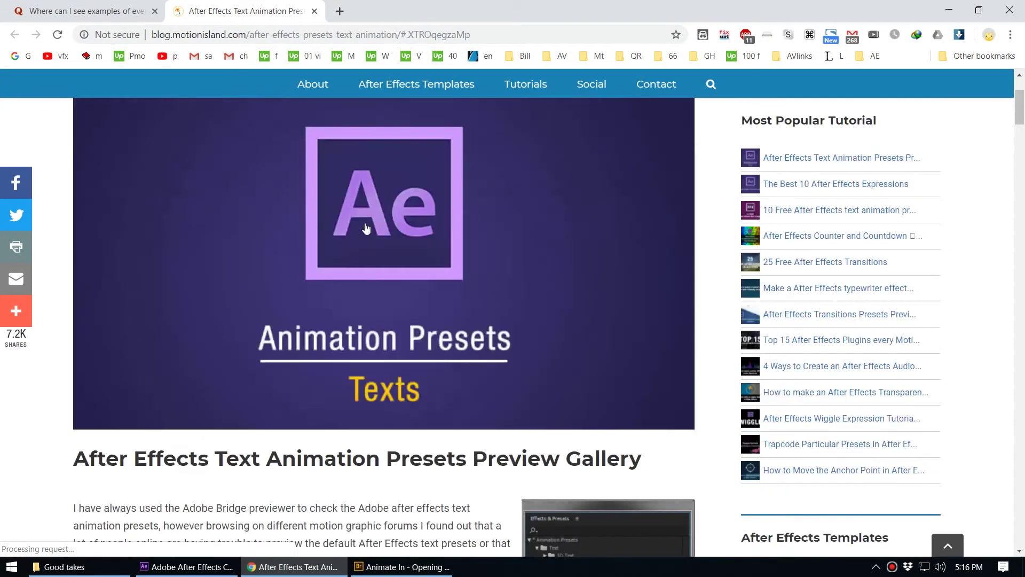
{"action": "scroll", "coordinate": [418, 242], "scroll_direction": "down", "scroll_amount": 13}
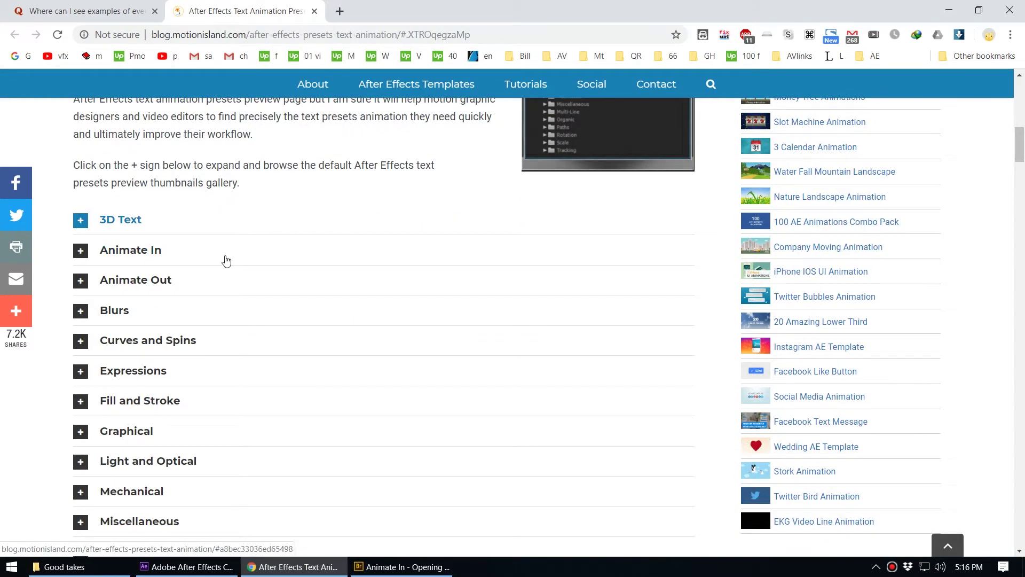
{"action": "scroll", "coordinate": [219, 251], "scroll_direction": "down", "scroll_amount": 3}
{"action": "scroll", "coordinate": [160, 156], "scroll_direction": "up", "scroll_amount": 3}
{"action": "scroll", "coordinate": [107, 387], "scroll_direction": "down", "scroll_amount": 6}
{"action": "scroll", "coordinate": [142, 332], "scroll_direction": "up", "scroll_amount": 5}
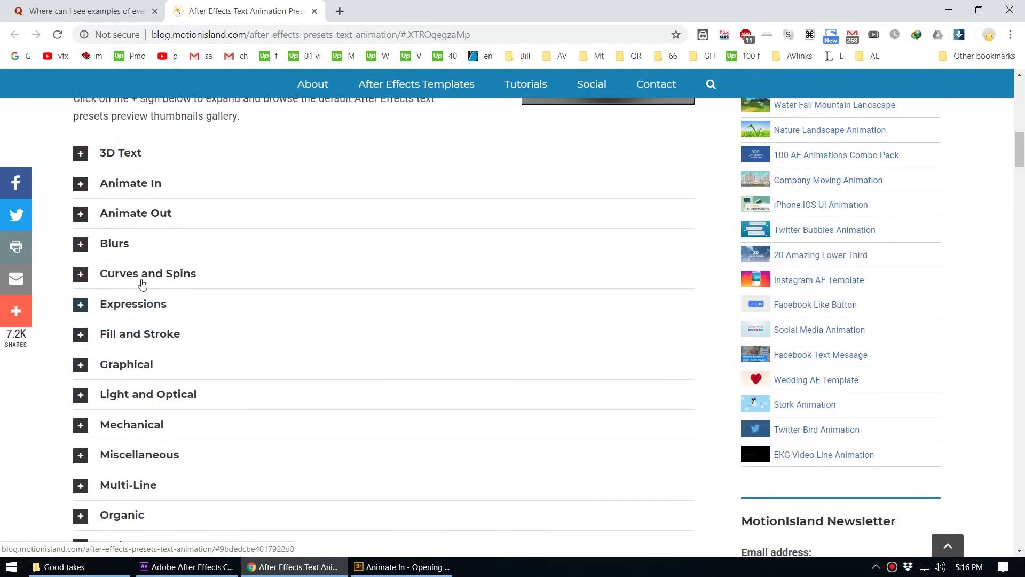
{"action": "scroll", "coordinate": [81, 155], "scroll_direction": "up", "scroll_amount": 1}
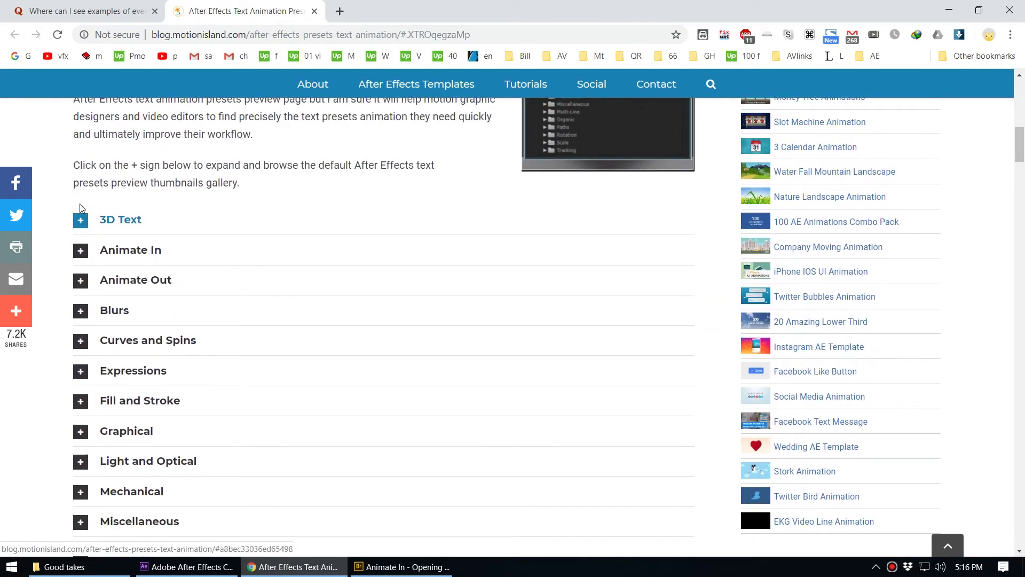
{"action": "left_click", "coordinate": [81, 220]}
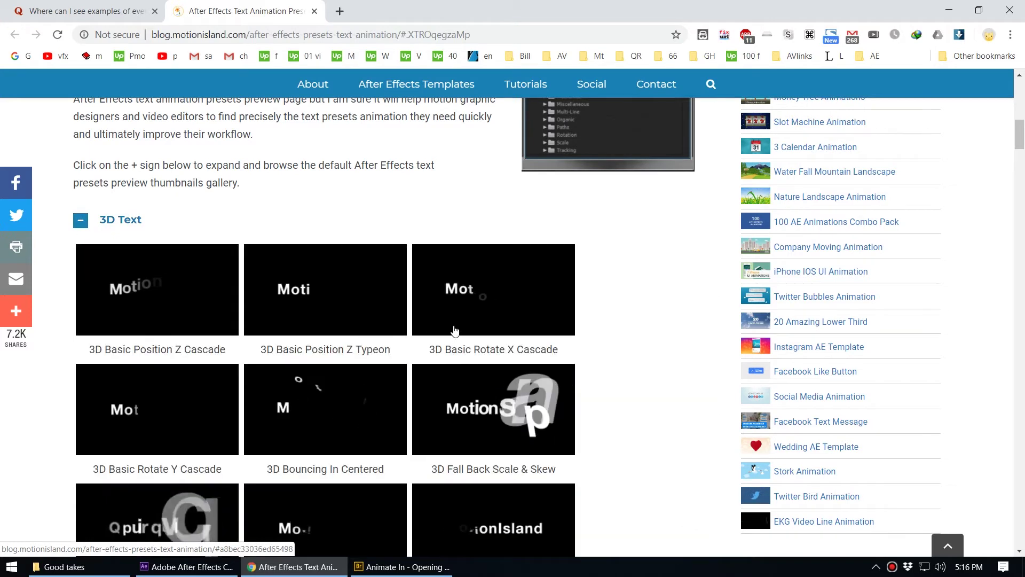
{"action": "scroll", "coordinate": [550, 346], "scroll_direction": "down", "scroll_amount": 2}
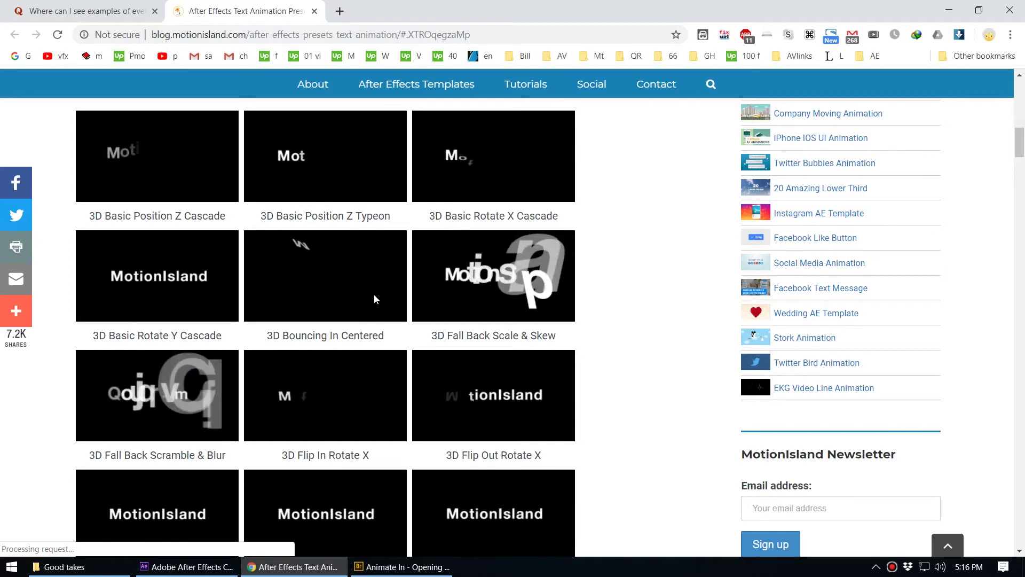
{"action": "scroll", "coordinate": [374, 299], "scroll_direction": "down", "scroll_amount": 1}
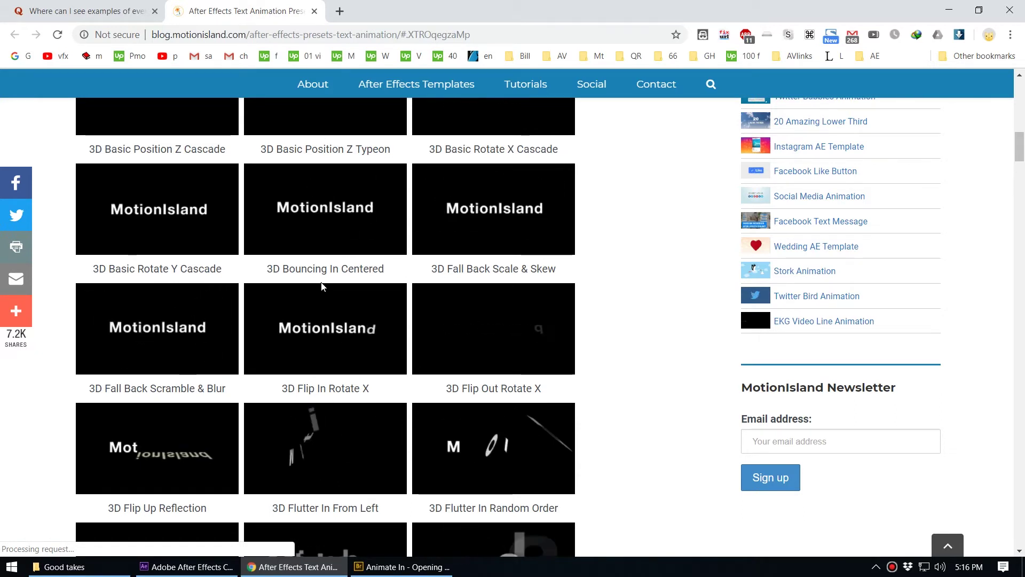
{"action": "scroll", "coordinate": [322, 287], "scroll_direction": "down", "scroll_amount": 3}
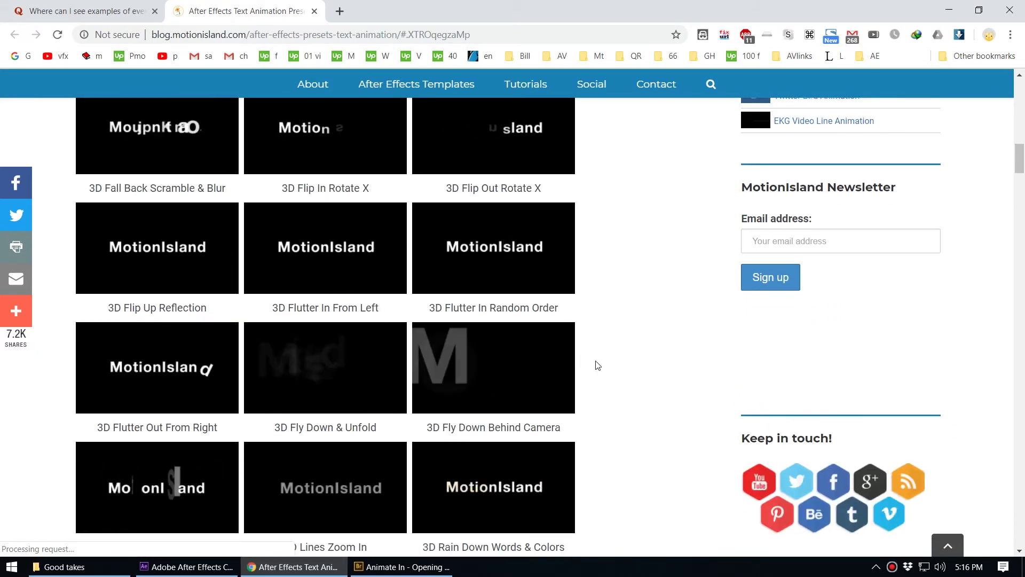
{"action": "scroll", "coordinate": [615, 367], "scroll_direction": "up", "scroll_amount": 4}
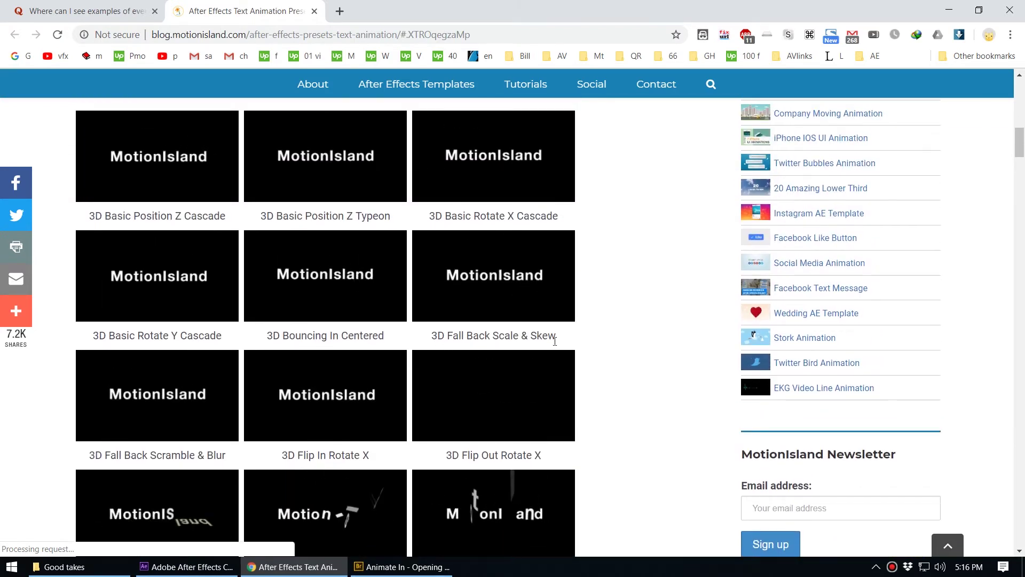
{"action": "scroll", "coordinate": [92, 357], "scroll_direction": "up", "scroll_amount": 4}
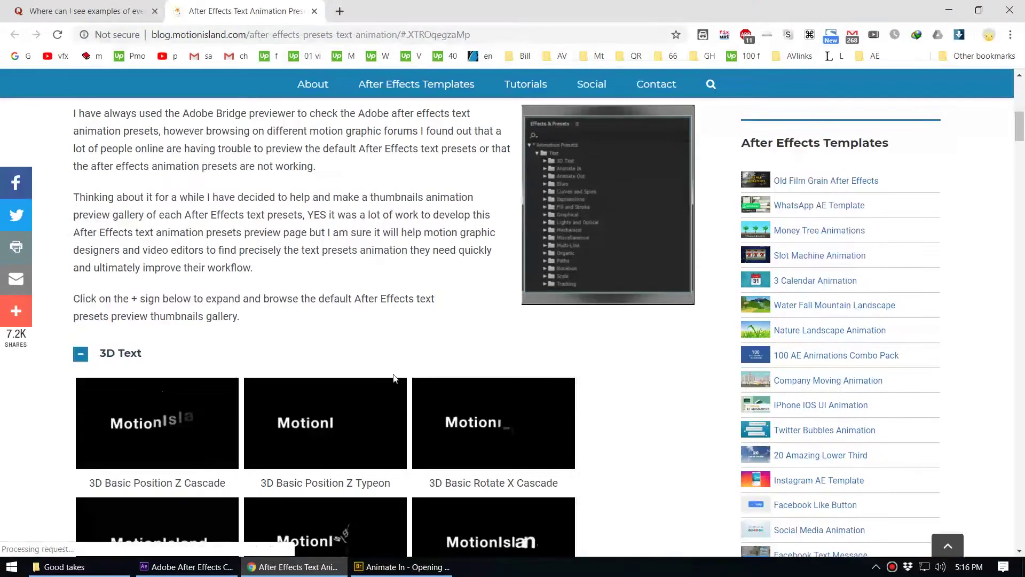
{"action": "left_click", "coordinate": [80, 354]}
Step: Copy the 'Decoder Fade In' name from the Animate In previews and return to After Effects
{"action": "scroll", "coordinate": [274, 306], "scroll_direction": "down", "scroll_amount": 4}
{"action": "scroll", "coordinate": [160, 240], "scroll_direction": "up", "scroll_amount": 2}
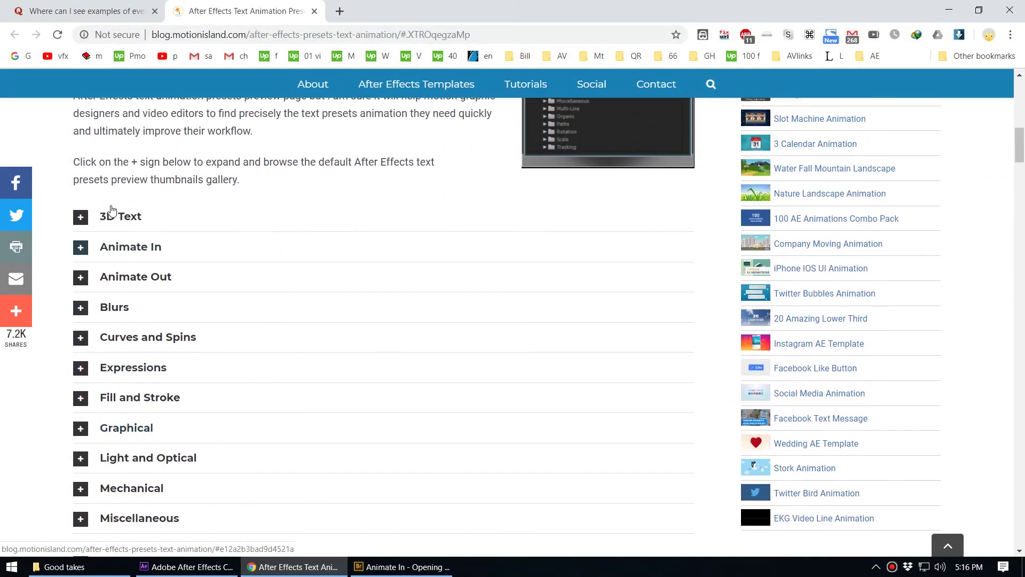
{"action": "left_click", "coordinate": [80, 251]}
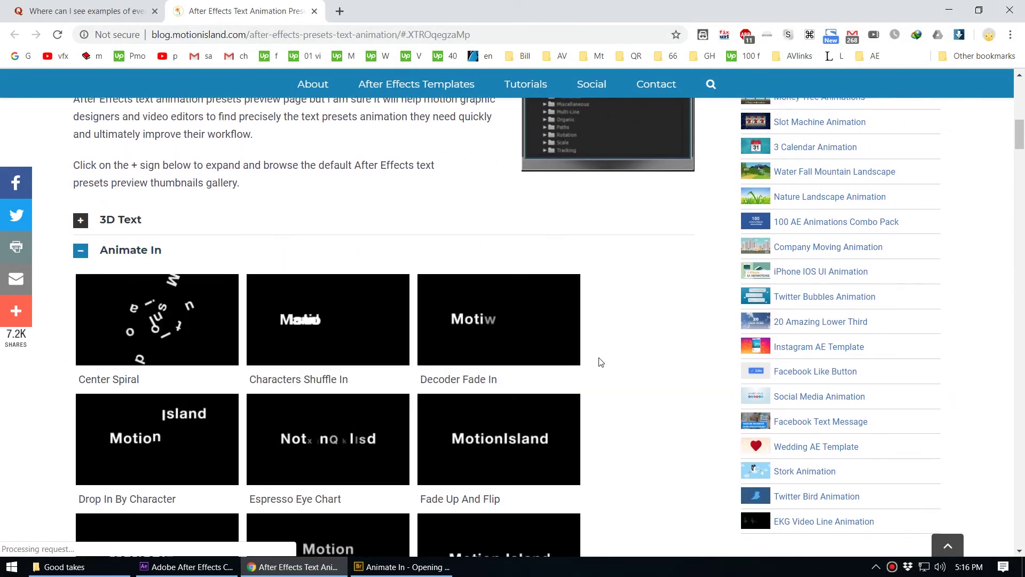
{"action": "scroll", "coordinate": [584, 348], "scroll_direction": "down", "scroll_amount": 2}
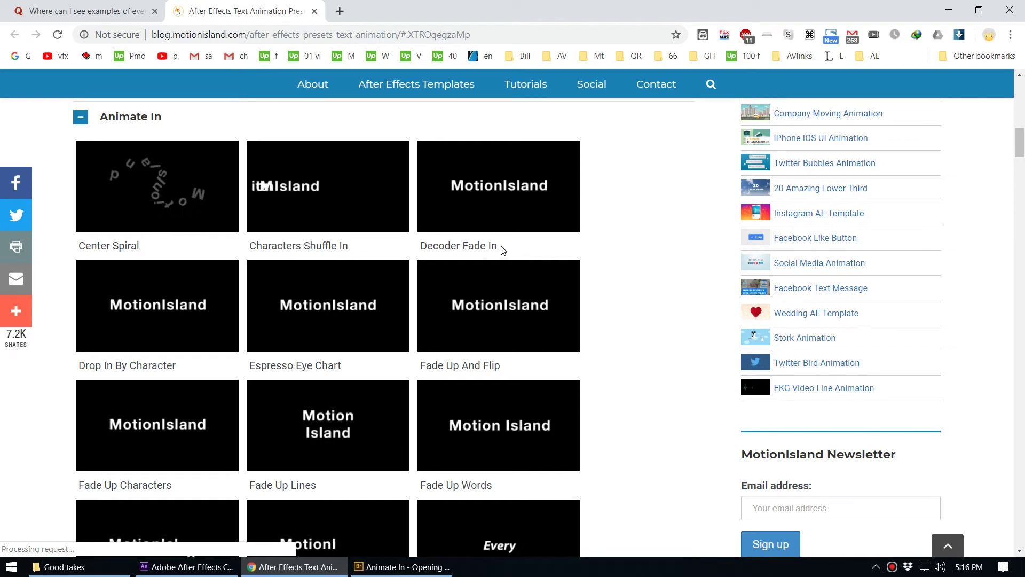
{"action": "left_click_drag", "start_coordinate": [500, 250], "coordinate": [420, 245]}
{"action": "right_click", "coordinate": [424, 245]}
{"action": "left_click", "coordinate": [446, 254]}
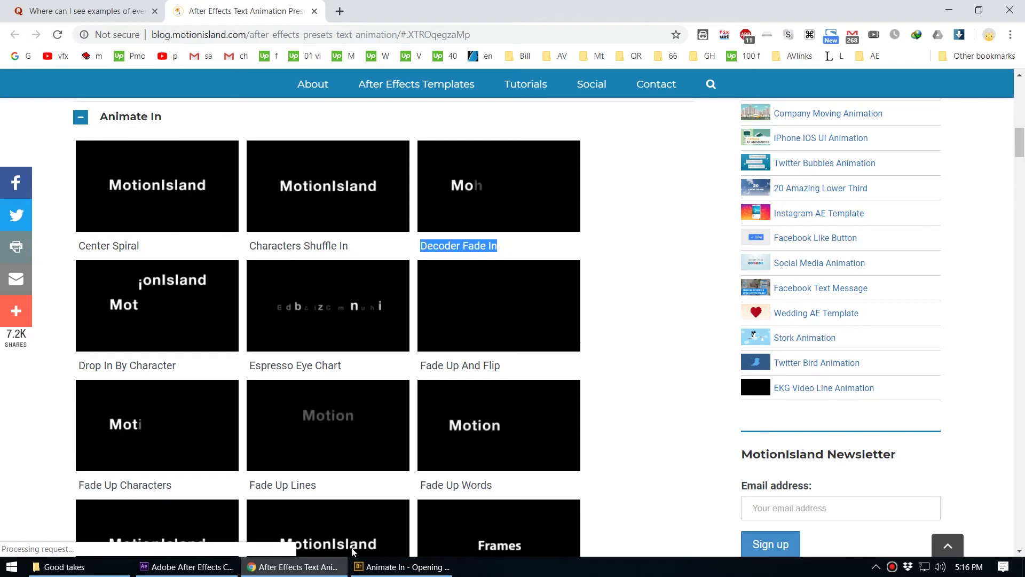
{"action": "left_click", "coordinate": [222, 566]}
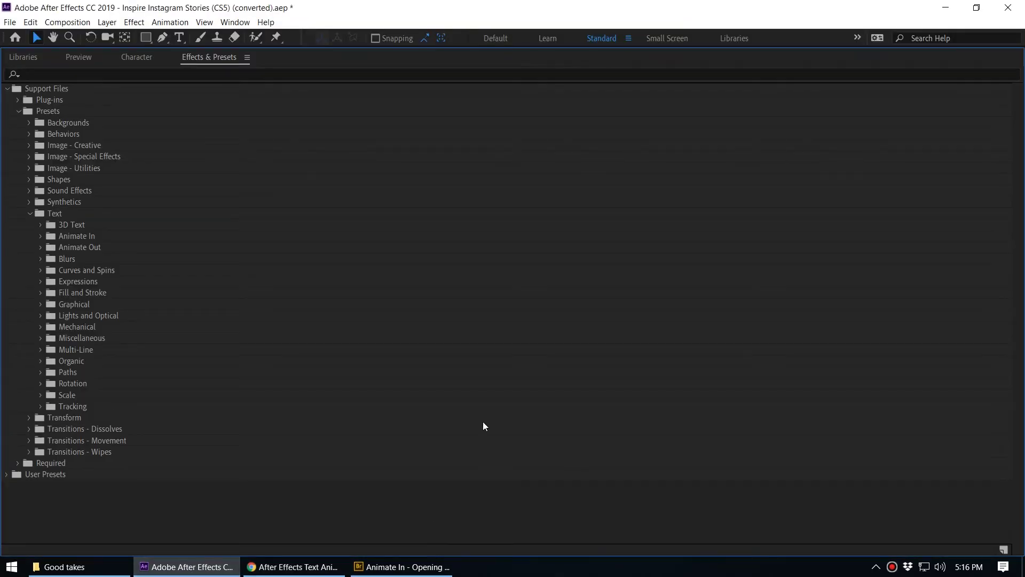
Step: Restore the workspace, preview Comp 1, and delete the ANIMATION layer
{"action": "key", "text": "grave"}
{"action": "key", "text": "space"}
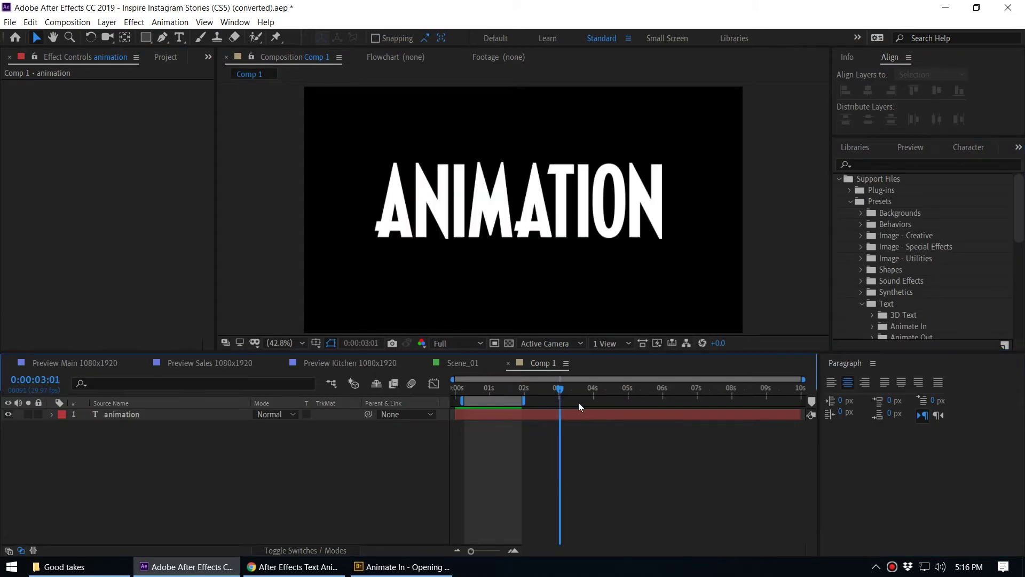
{"action": "left_click", "coordinate": [647, 413]}
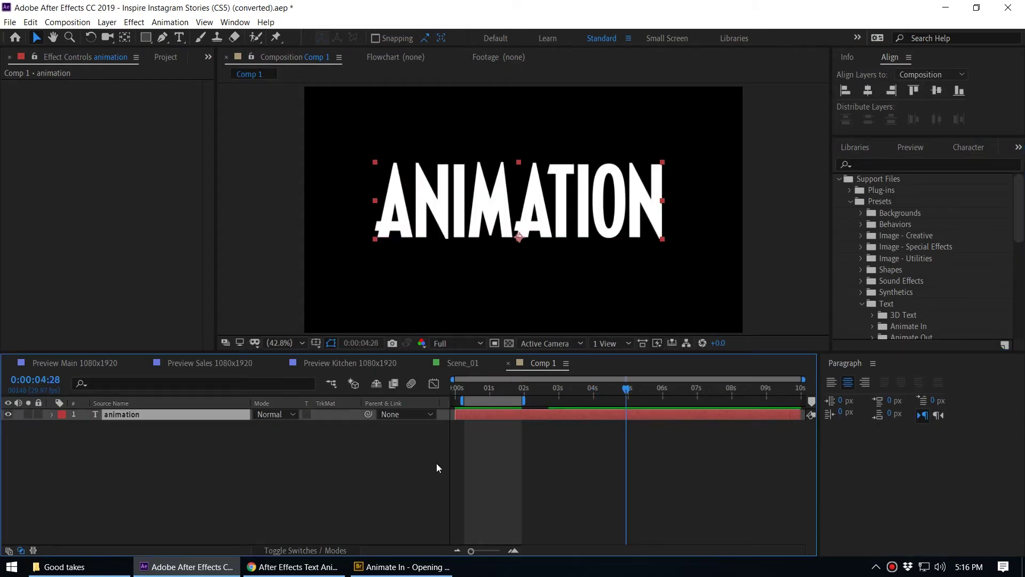
{"action": "key", "text": "Delete"}
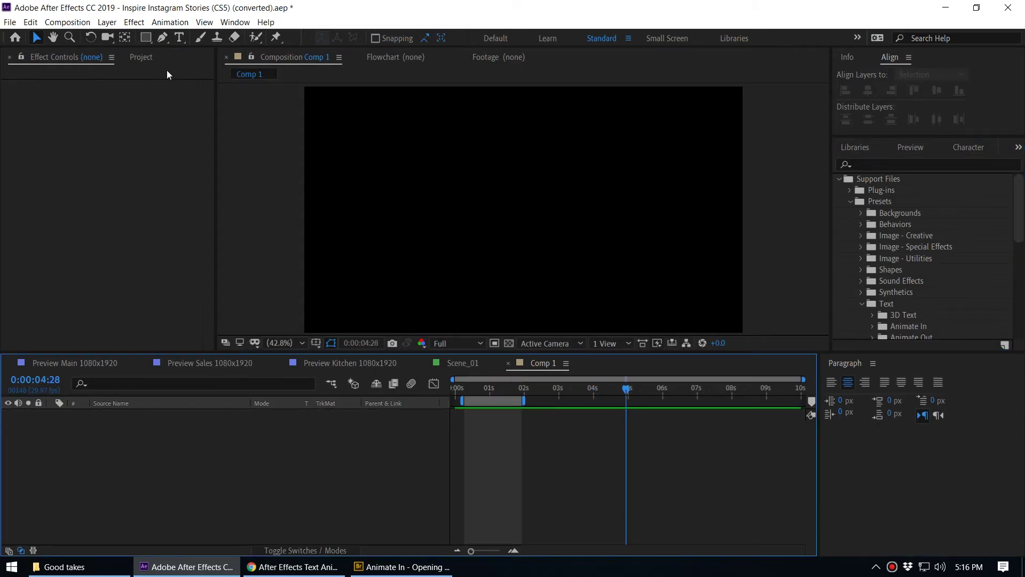
Step: Create a text layer reading 'TEXT', select it, and focus the Effects & Presets search
{"action": "left_click", "coordinate": [180, 37]}
{"action": "left_click", "coordinate": [428, 229]}
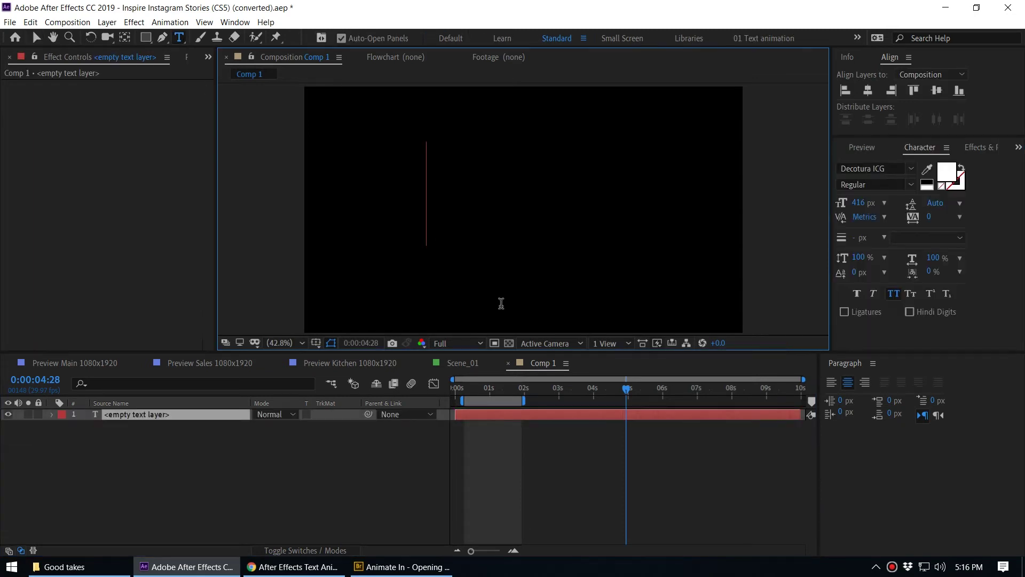
{"action": "type", "text": "text"}
{"action": "left_click", "coordinate": [133, 404]}
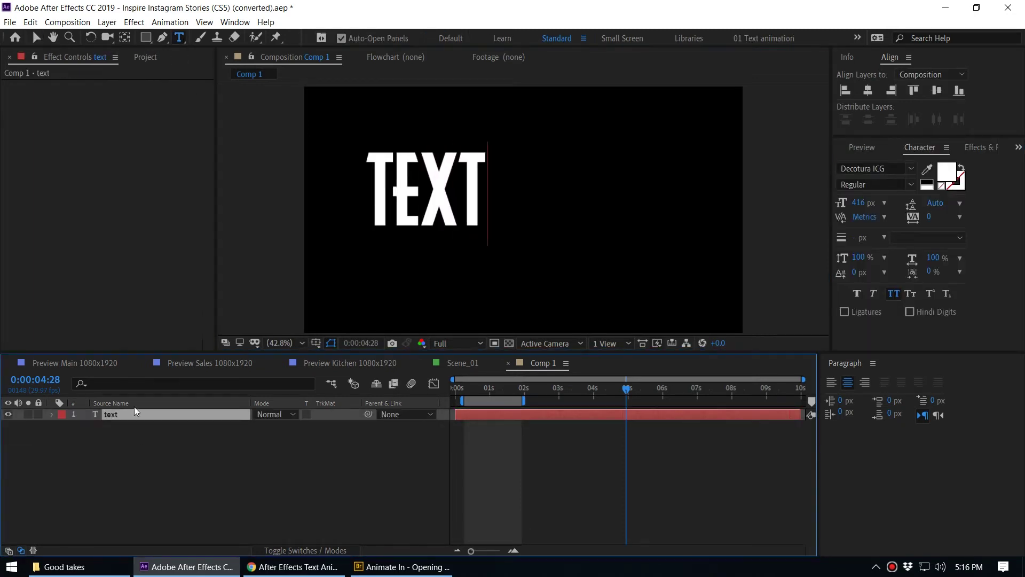
{"action": "left_click", "coordinate": [143, 422]}
{"action": "left_click", "coordinate": [152, 415]}
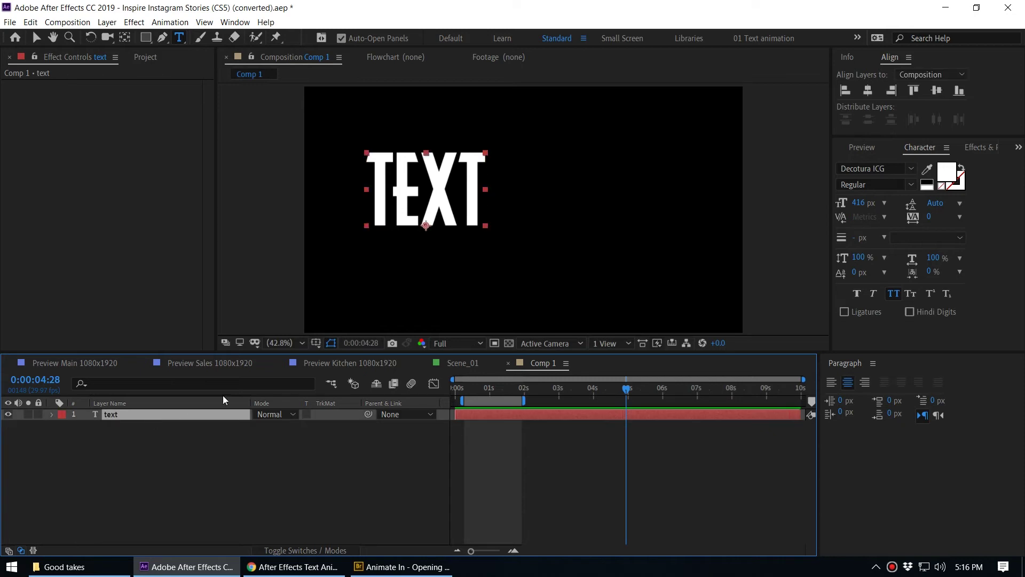
{"action": "left_click", "coordinate": [978, 146]}
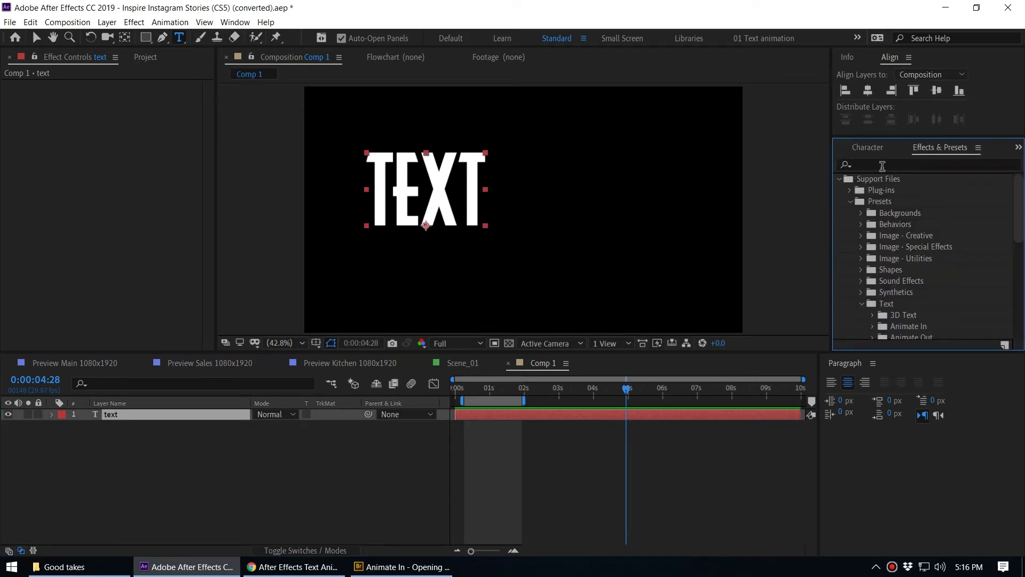
{"action": "left_click", "coordinate": [882, 164]}
Step: Search for Decoder Fade In and apply it to the TEXT layer from time zero
{"action": "key", "text": "ctrl+v"}
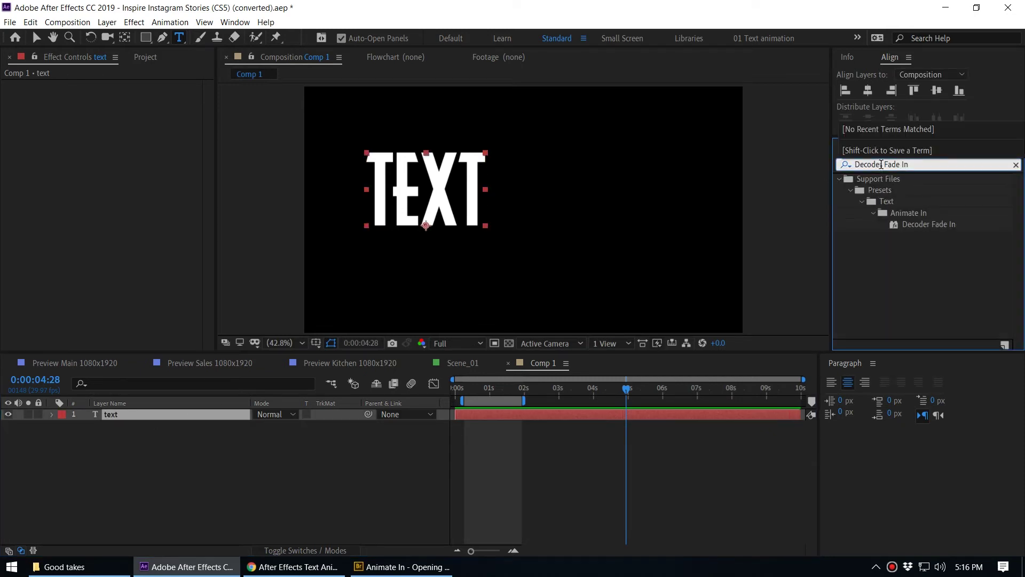
{"action": "left_click", "coordinate": [897, 228]}
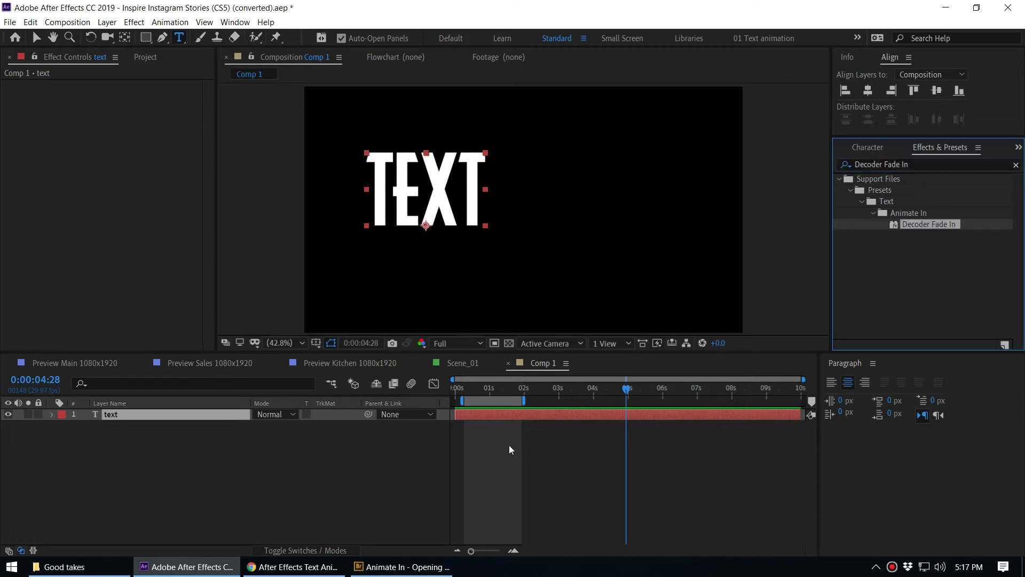
{"action": "left_click_drag", "start_coordinate": [628, 392], "coordinate": [466, 407]}
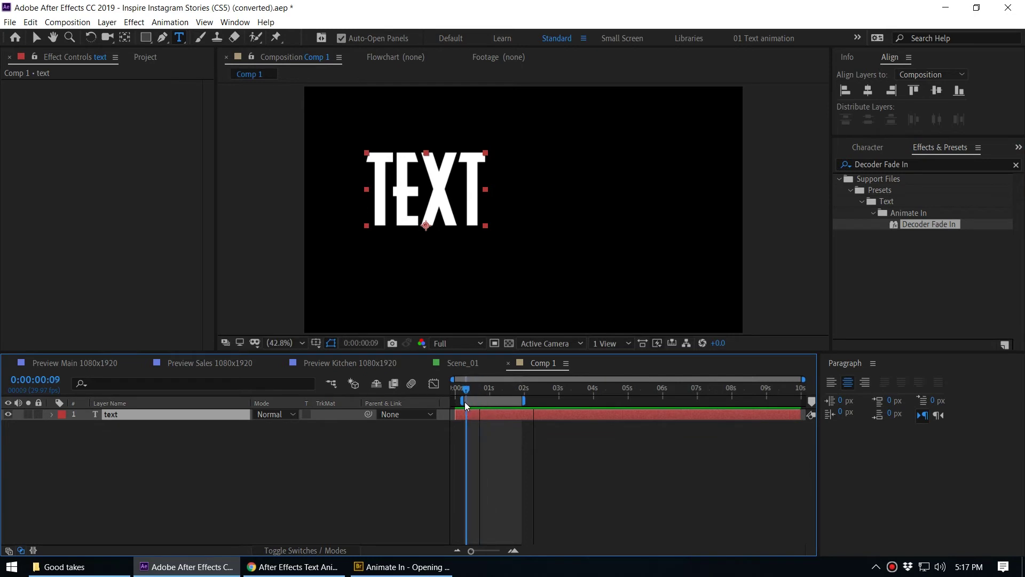
{"action": "double_click", "coordinate": [897, 228]}
{"action": "left_click", "coordinate": [536, 492]}
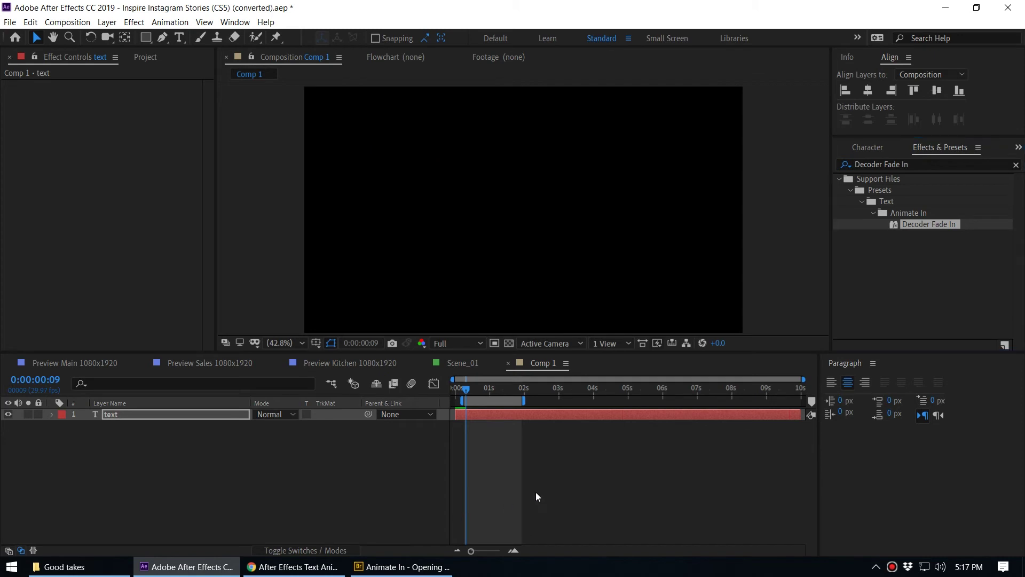
Step: Extend the work area to about 6 seconds and preview the text animation
{"action": "key", "text": "space"}
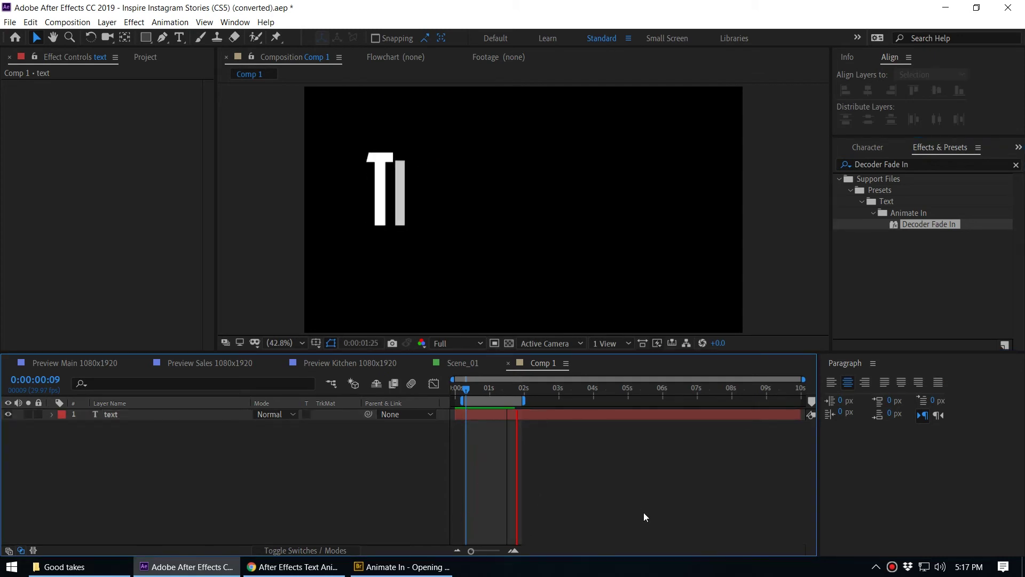
{"action": "left_click_drag", "start_coordinate": [525, 401], "coordinate": [664, 401]}
{"action": "key", "text": "space"}
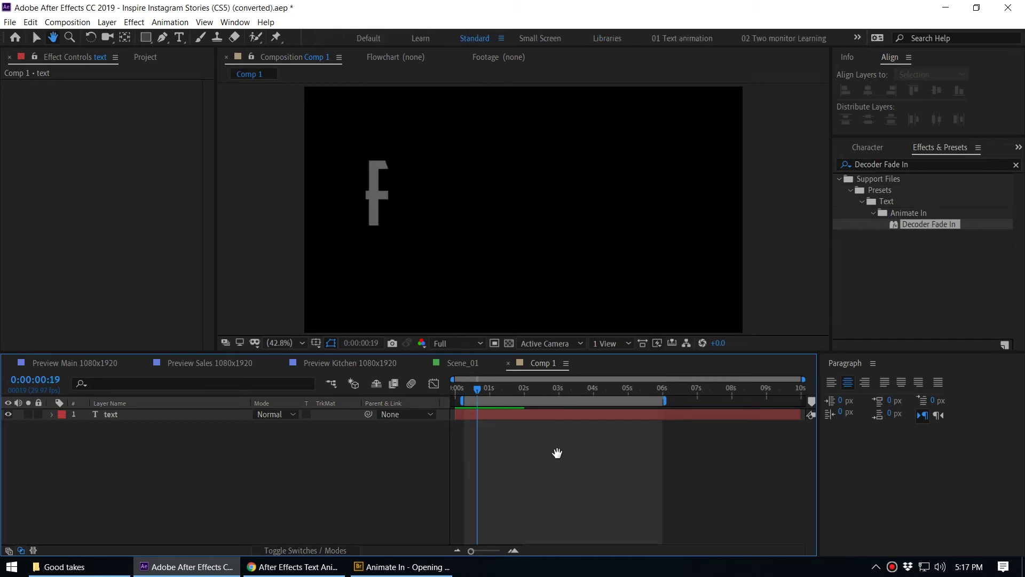
{"action": "key", "text": "space"}
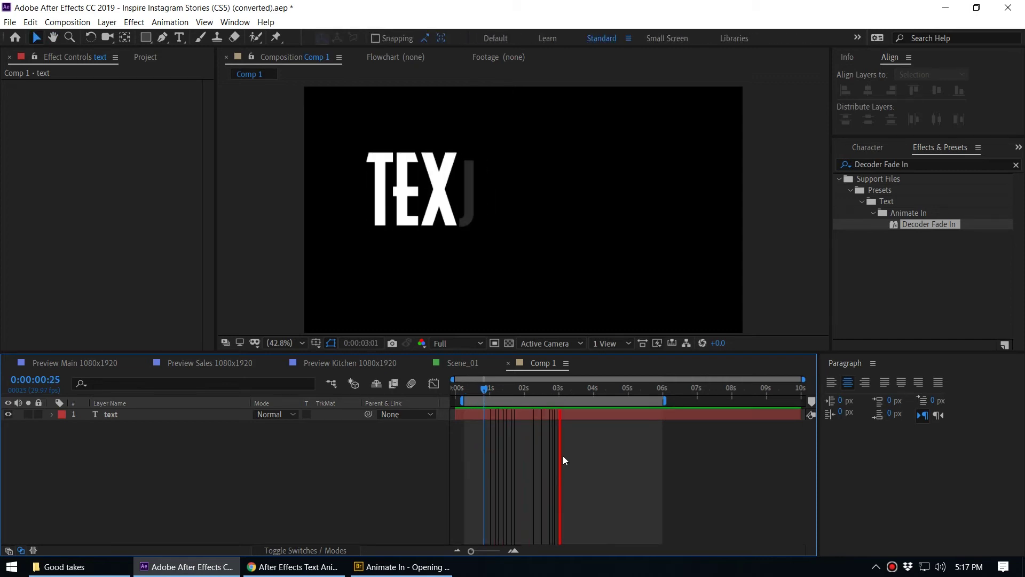
{"action": "key", "text": "space"}
Step: Return to the MotionIsland page and collapse the Animate In section
{"action": "left_click", "coordinate": [291, 568]}
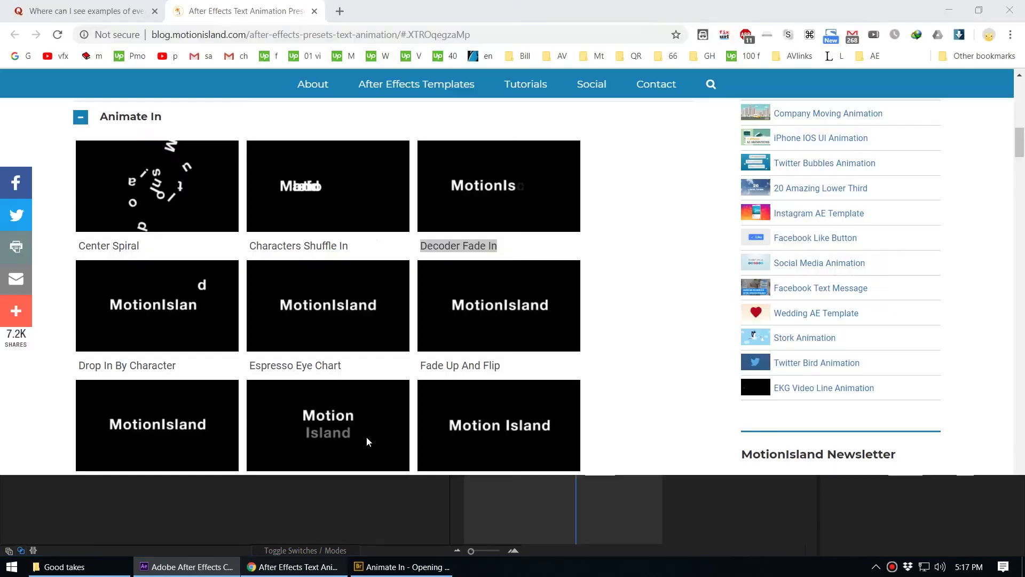
{"action": "scroll", "coordinate": [609, 319], "scroll_direction": "up", "scroll_amount": 2}
{"action": "scroll", "coordinate": [609, 319], "scroll_direction": "up", "scroll_amount": 2}
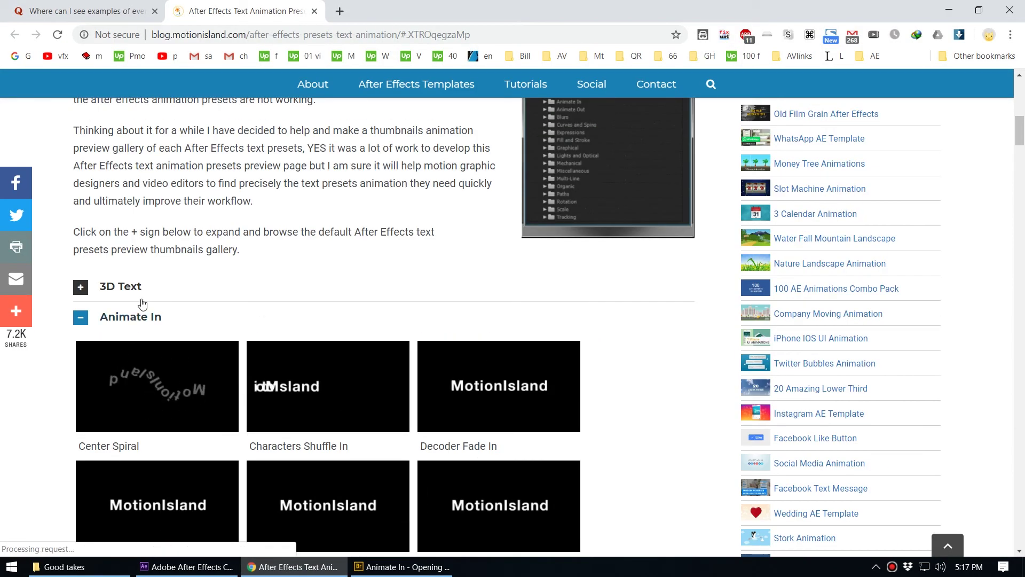
{"action": "left_click", "coordinate": [244, 320]}
{"action": "scroll", "coordinate": [151, 233], "scroll_direction": "down", "scroll_amount": 4}
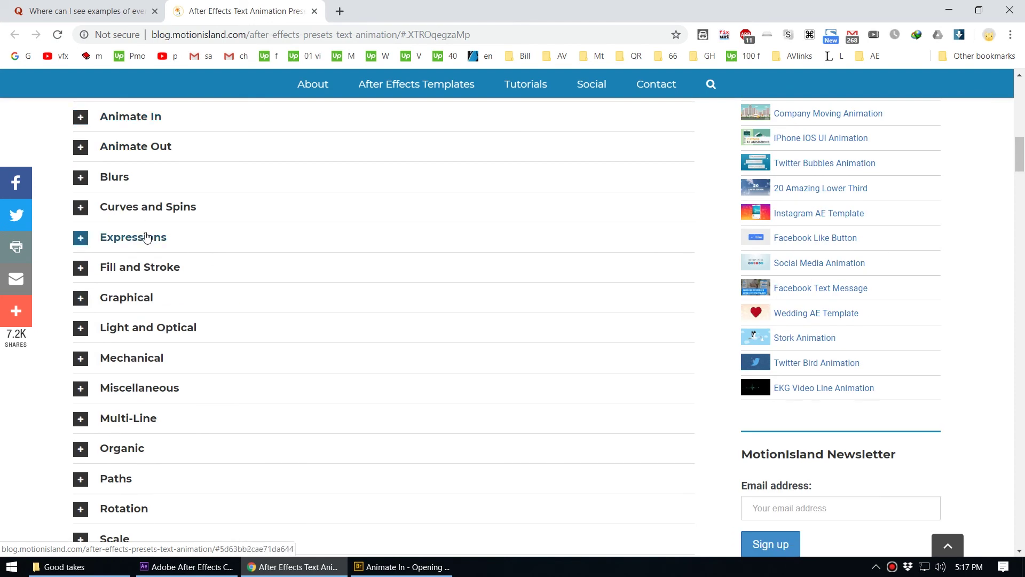
{"action": "scroll", "coordinate": [160, 267], "scroll_direction": "up", "scroll_amount": 2}
Step: Preview the Blurs and Curves and Spins presets, then go back to After Effects
{"action": "left_click", "coordinate": [192, 321]}
{"action": "scroll", "coordinate": [329, 309], "scroll_direction": "down", "scroll_amount": 1}
{"action": "scroll", "coordinate": [329, 309], "scroll_direction": "down", "scroll_amount": 3}
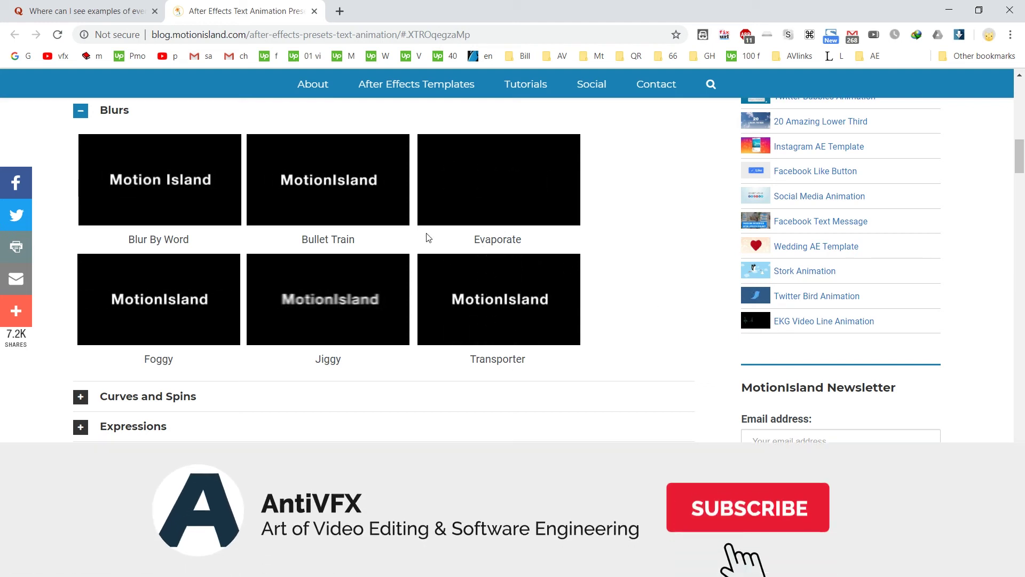
{"action": "scroll", "coordinate": [251, 342], "scroll_direction": "down", "scroll_amount": 2}
{"action": "left_click", "coordinate": [80, 263]}
{"action": "scroll", "coordinate": [334, 312], "scroll_direction": "down", "scroll_amount": 7}
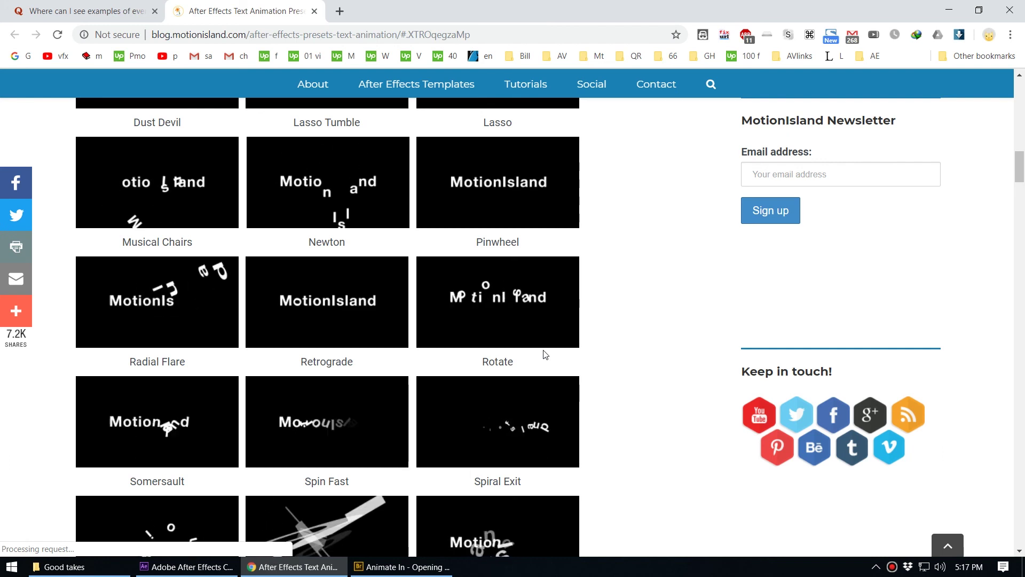
{"action": "key", "text": "alt+Tab"}
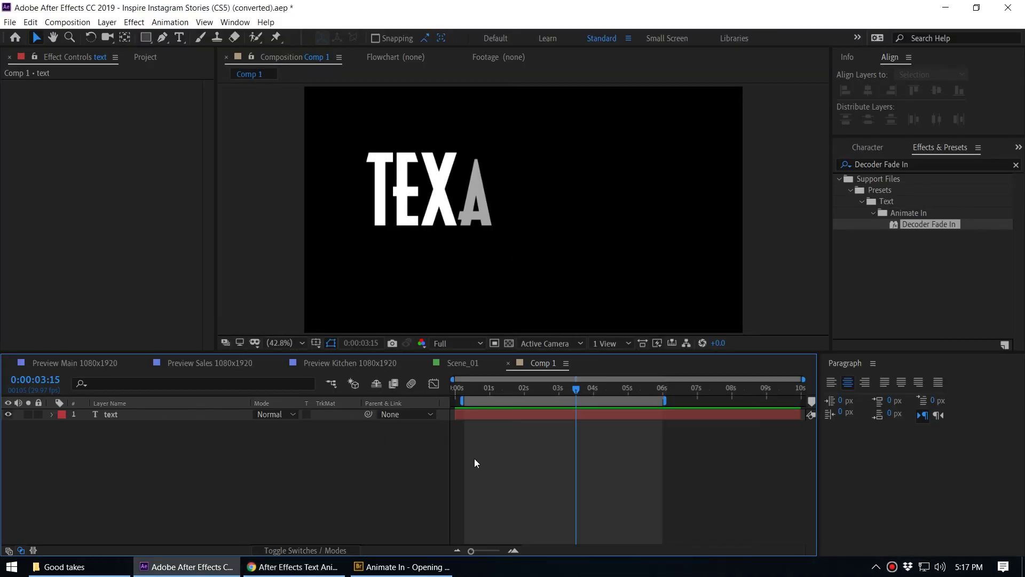